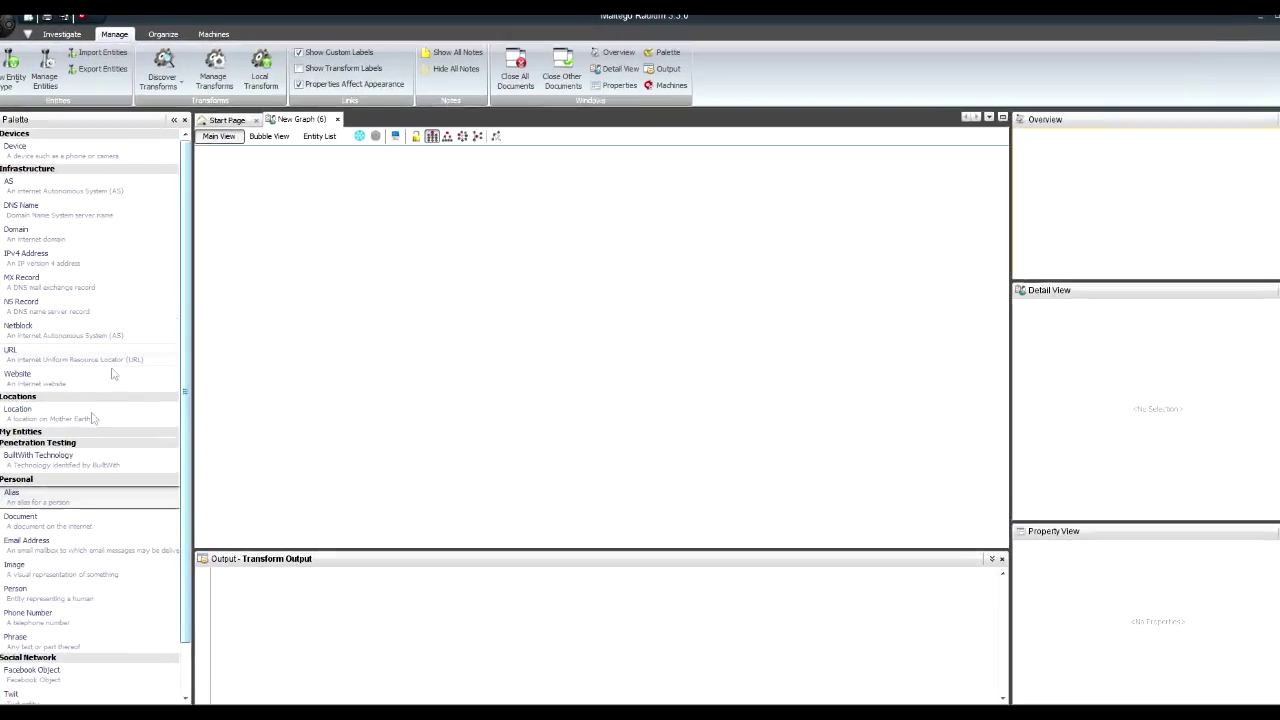
{"action": "left_click_drag", "start_coordinate": [92, 419], "coordinate": [358, 268]}
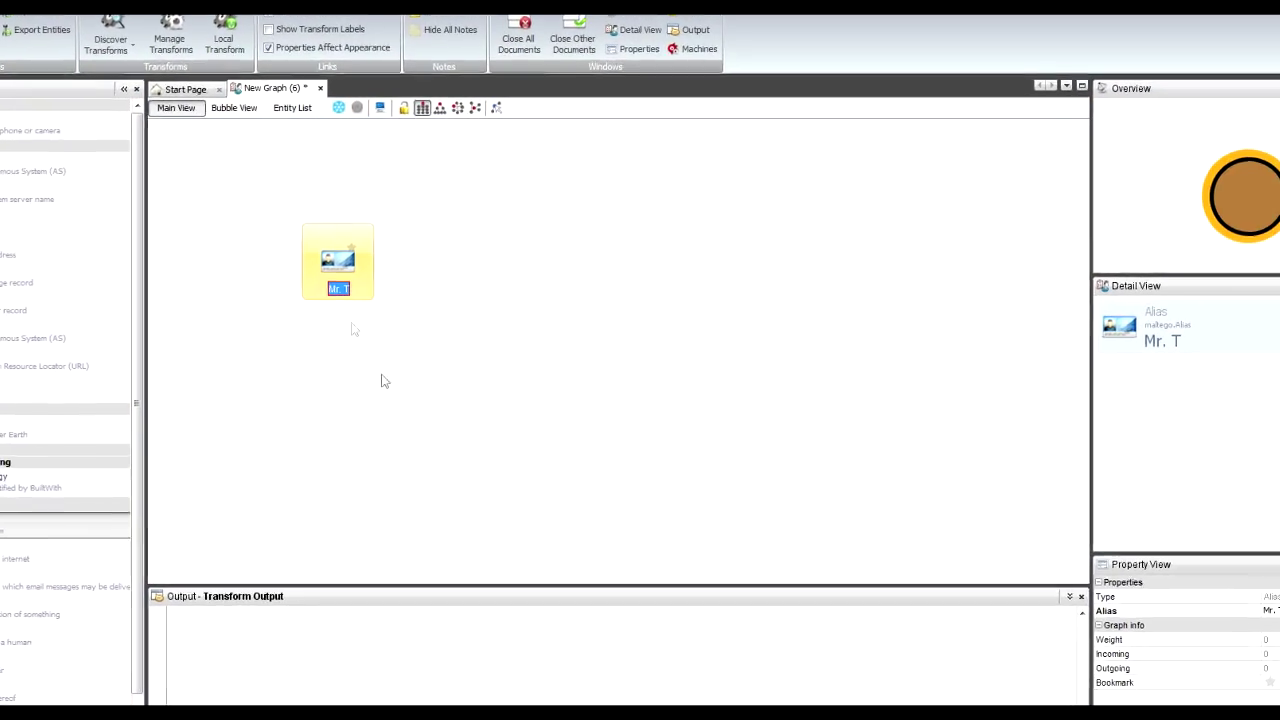
{"action": "type", "text": "XRed"}
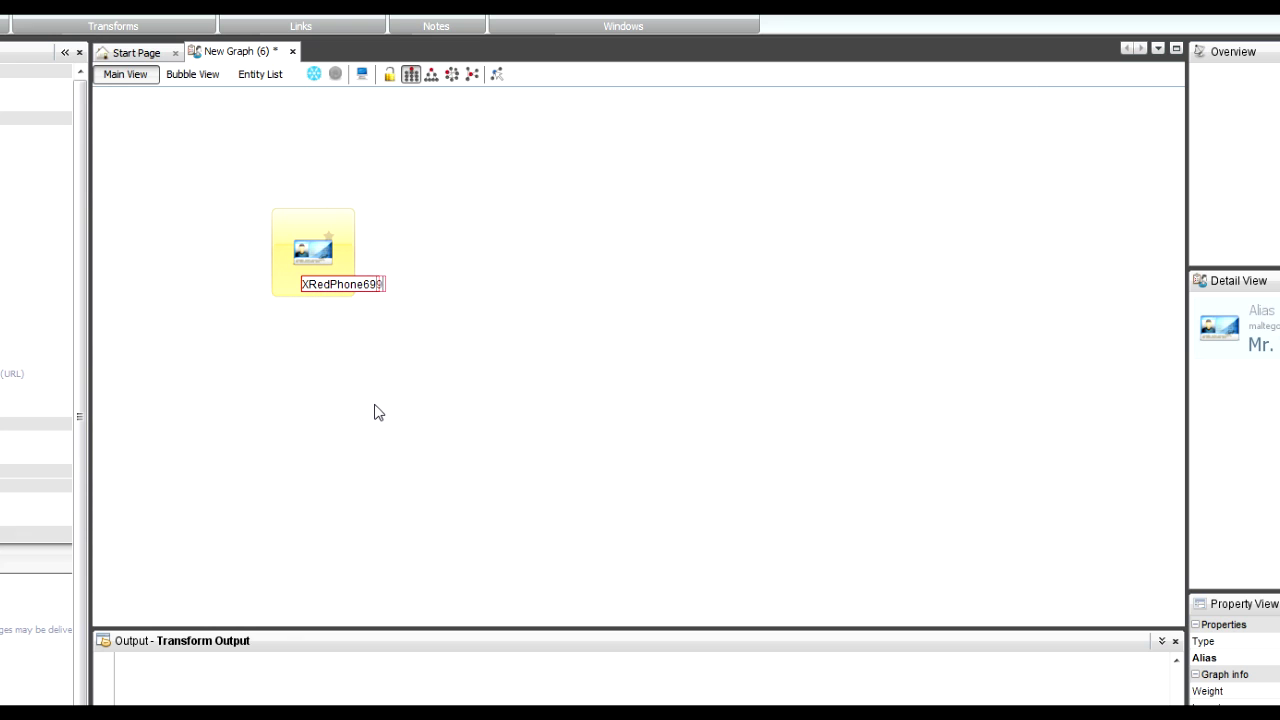
{"action": "type", "text": "Phone6995AN"}
{"action": "key", "text": "Return"}
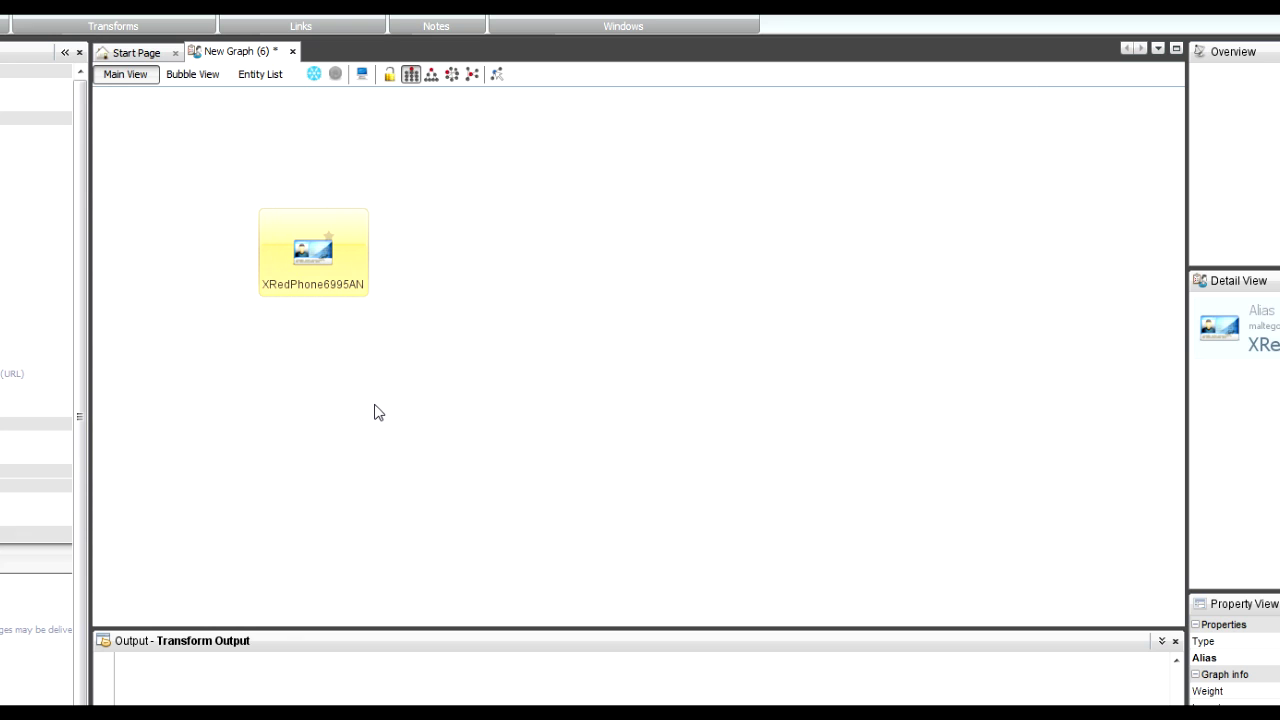
Add a second Alias entity named XRedPhone448D0n and select both aliases
{"action": "left_click_drag", "start_coordinate": [36, 526], "coordinate": [584, 276]}
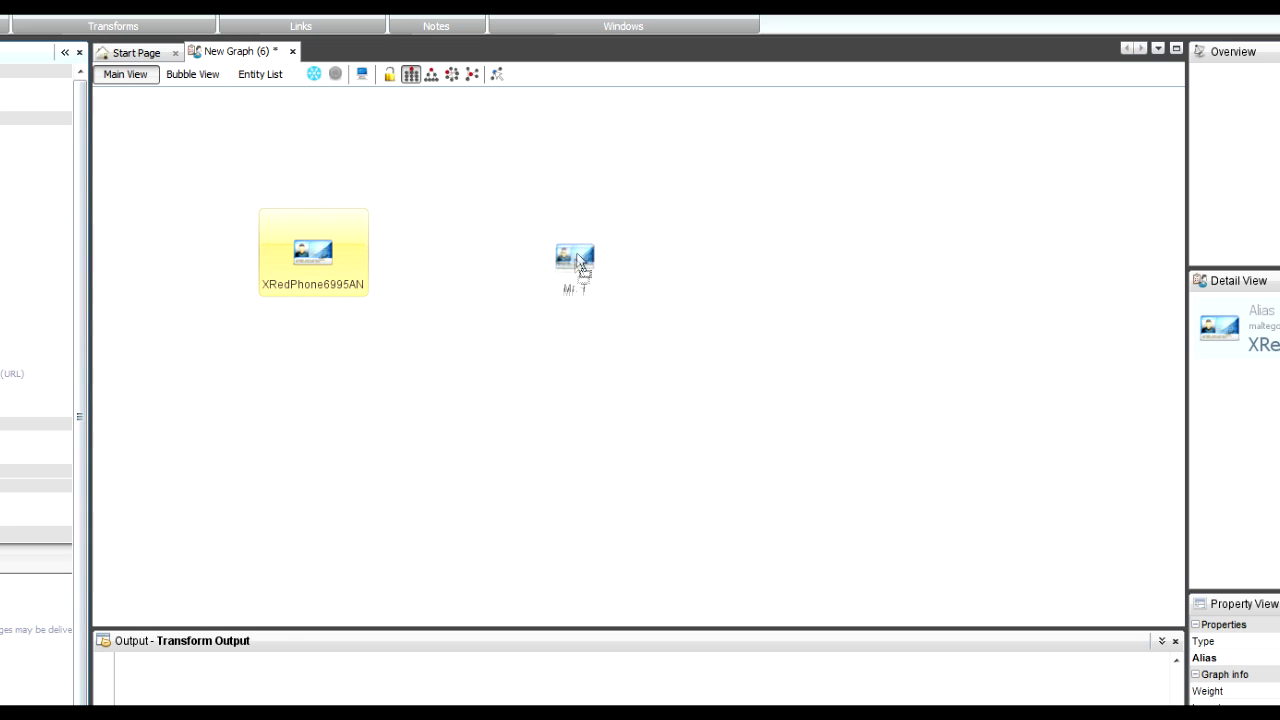
{"action": "double_click", "coordinate": [592, 274]}
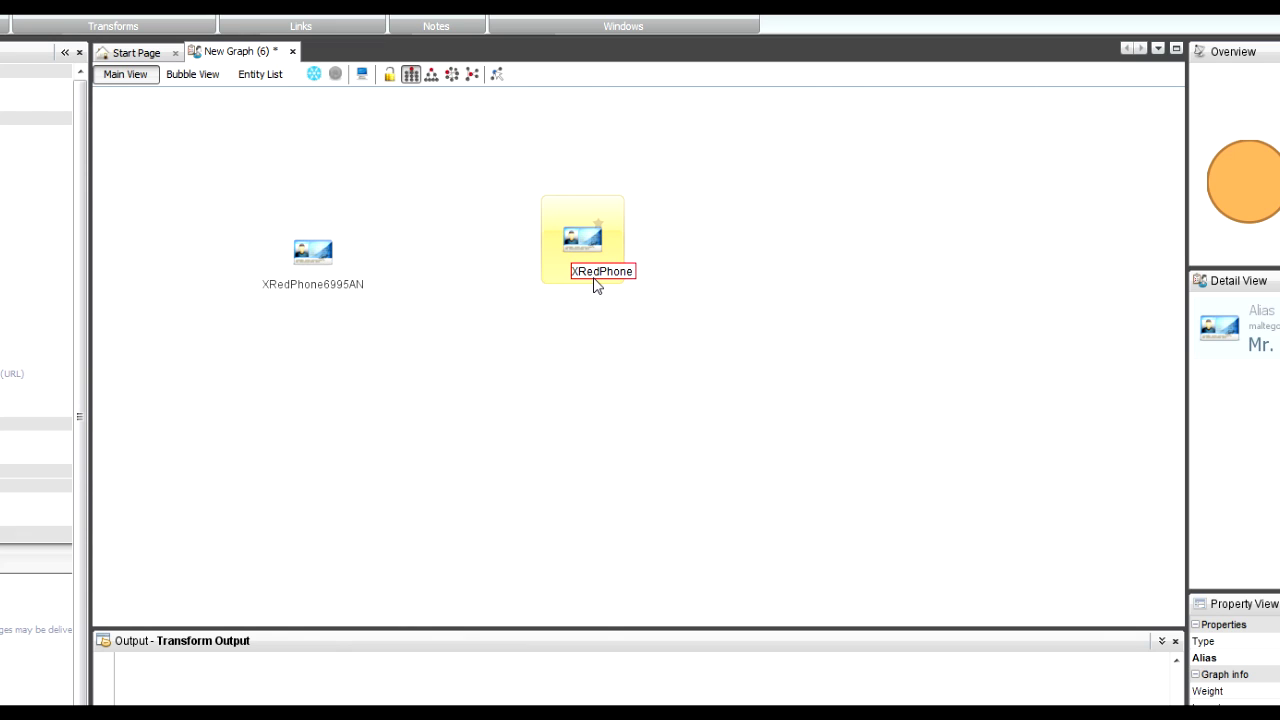
{"action": "key", "text": "Return"}
{"action": "left_click_drag", "start_coordinate": [226, 152], "coordinate": [731, 354]}
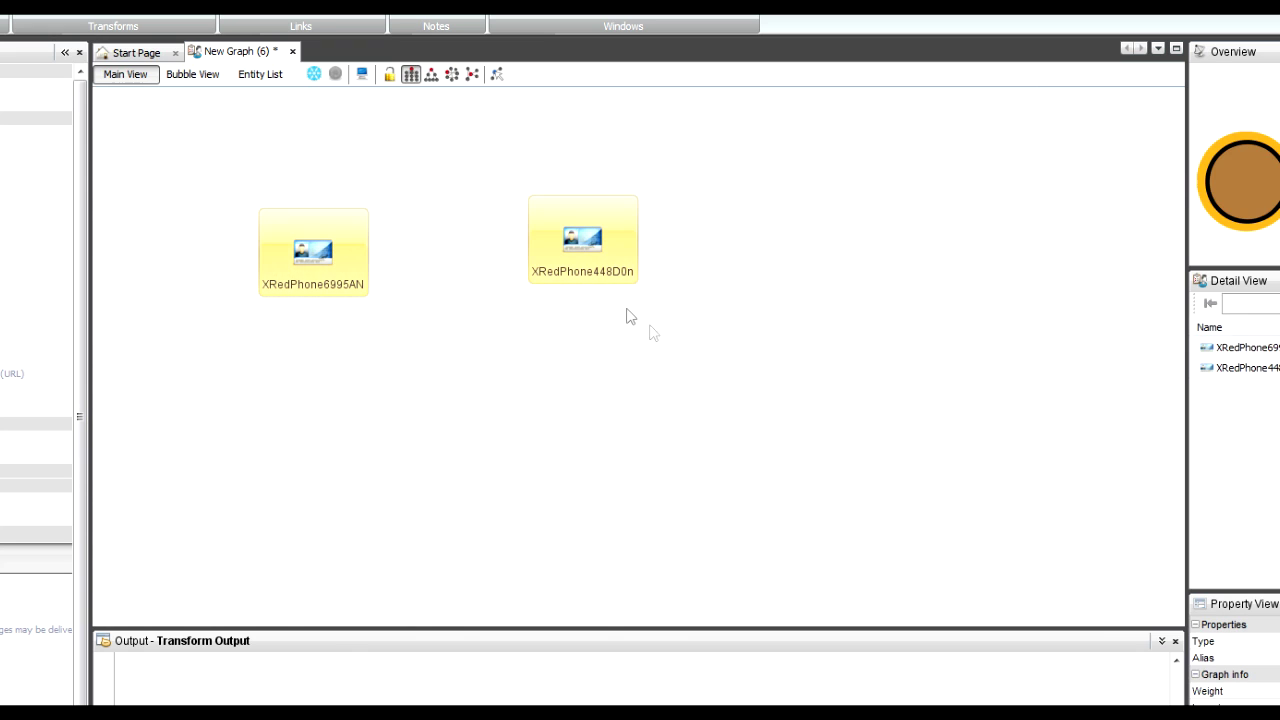
Run the AliasToTwitterUser transform on both aliases to add their Twitter accounts
{"action": "right_click", "coordinate": [593, 272]}
{"action": "mouse_move", "coordinate": [711, 287]}
{"action": "mouse_move", "coordinate": [808, 290]}
{"action": "left_click", "coordinate": [935, 308]}
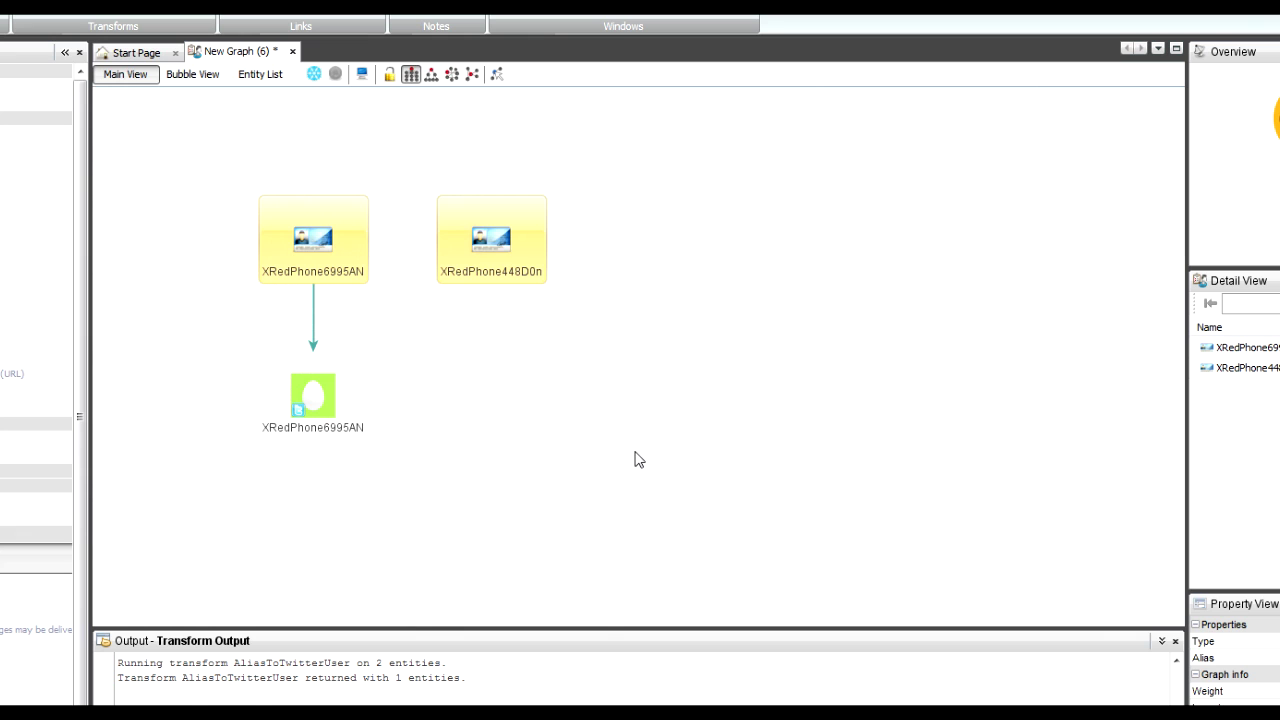
{"action": "left_click", "coordinate": [505, 425]}
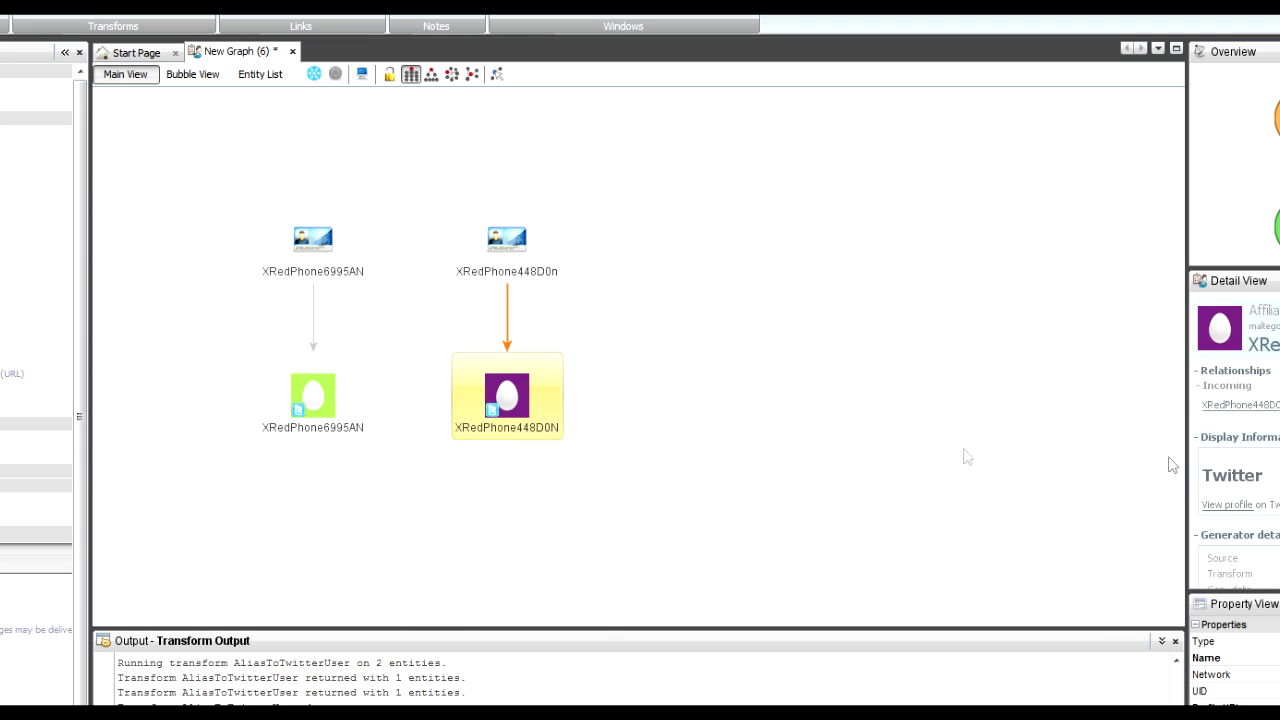
{"action": "scroll", "coordinate": [1240, 470], "scroll_direction": "down", "scroll_amount": 1}
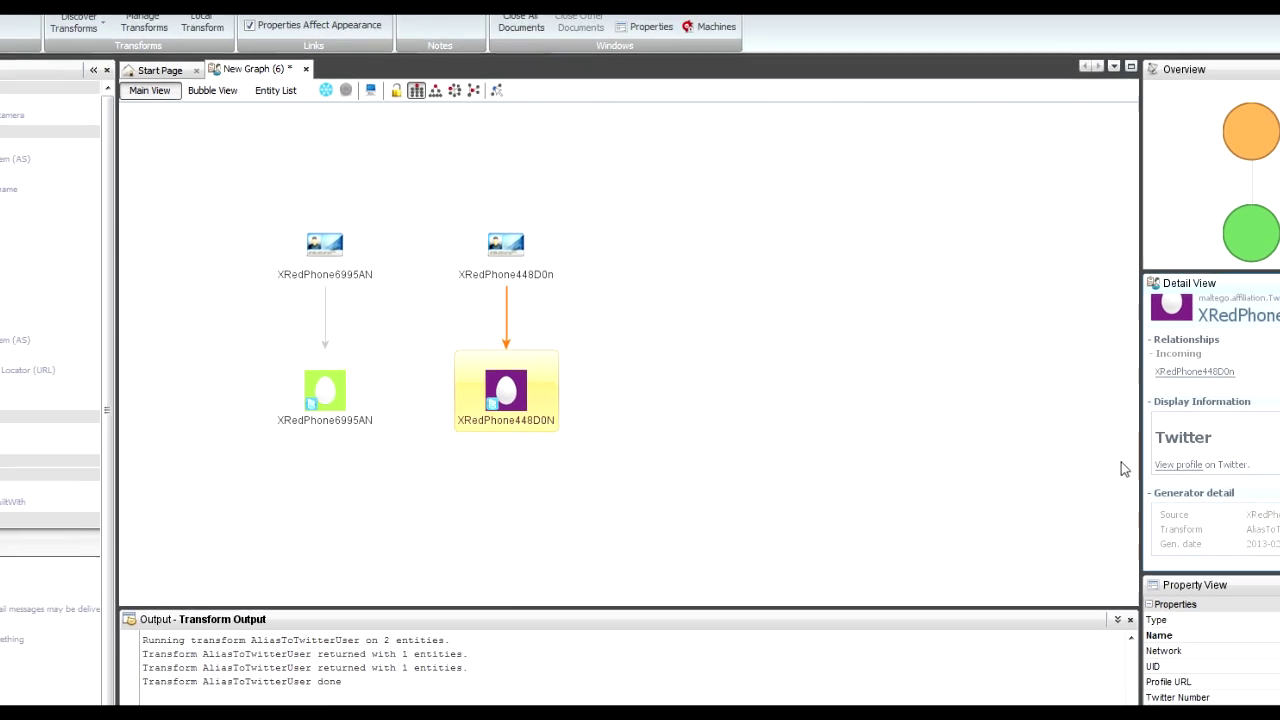
{"action": "left_click", "coordinate": [1225, 475]}
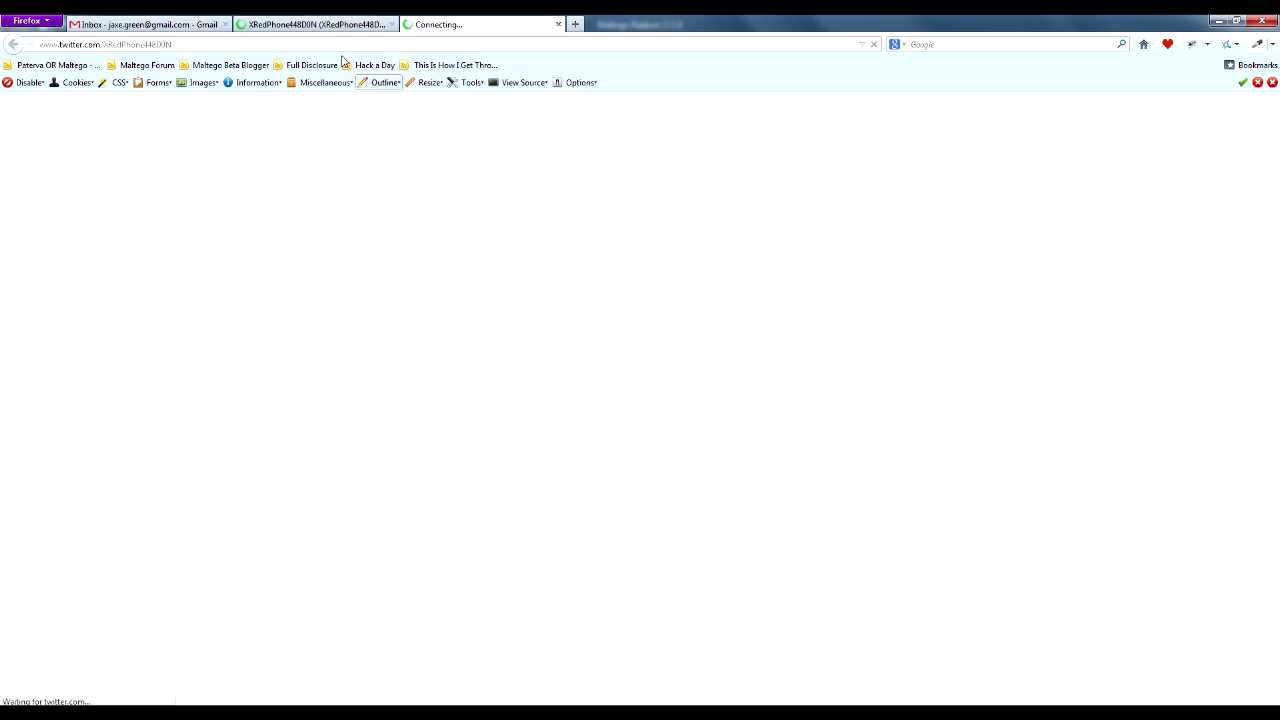
{"action": "left_click", "coordinate": [330, 24]}
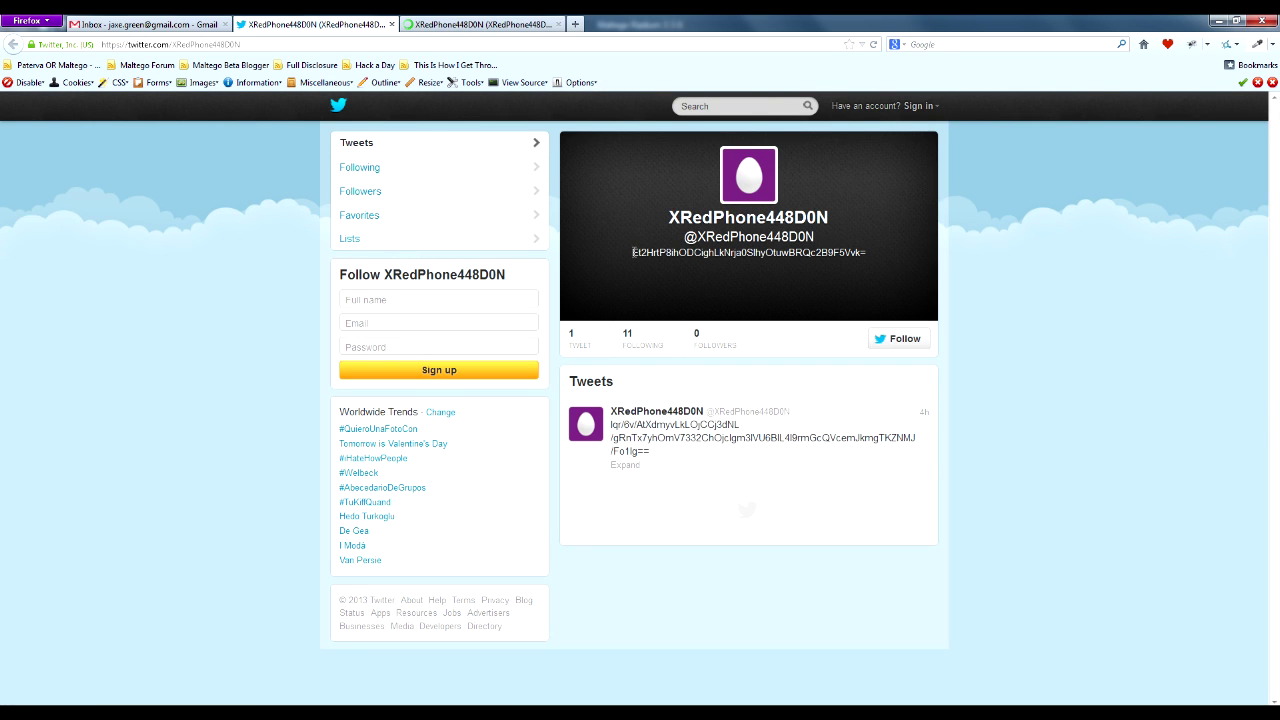
Highlight and inspect the encoded bio text on XRedPhone448D0N's Twitter profile
{"action": "left_click_drag", "start_coordinate": [632, 252], "coordinate": [873, 256]}
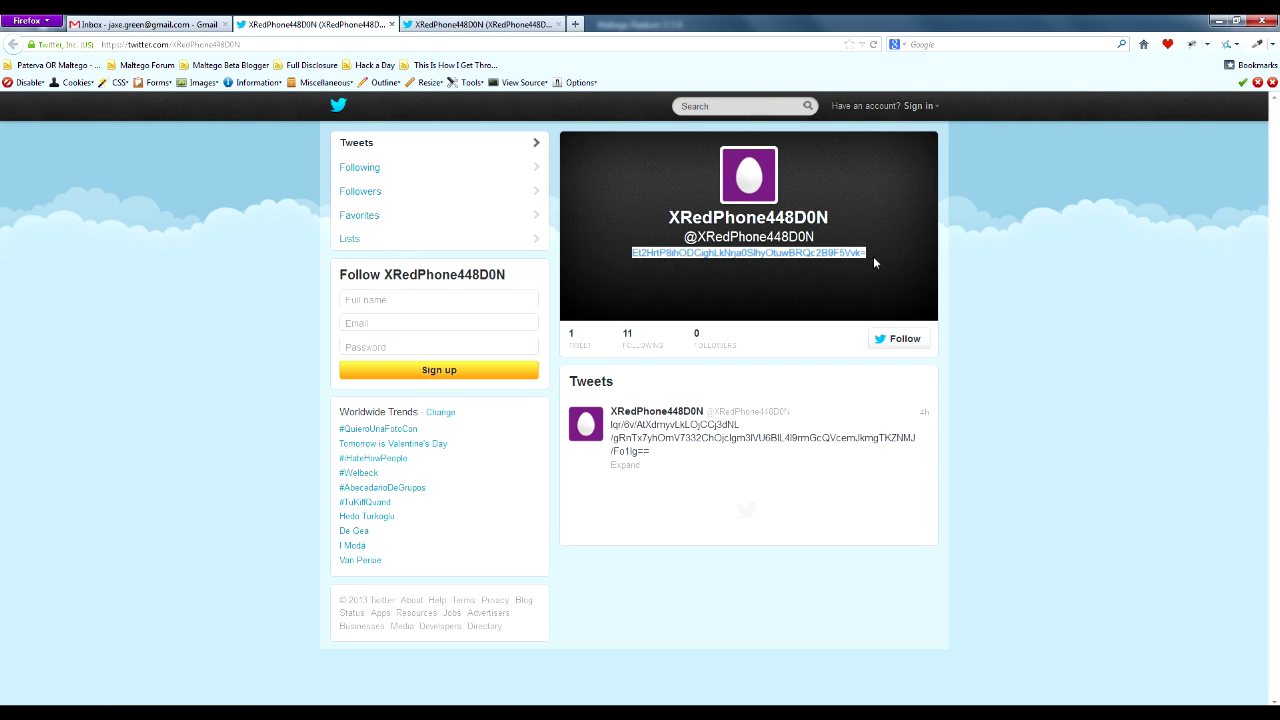
{"action": "left_click", "coordinate": [873, 256]}
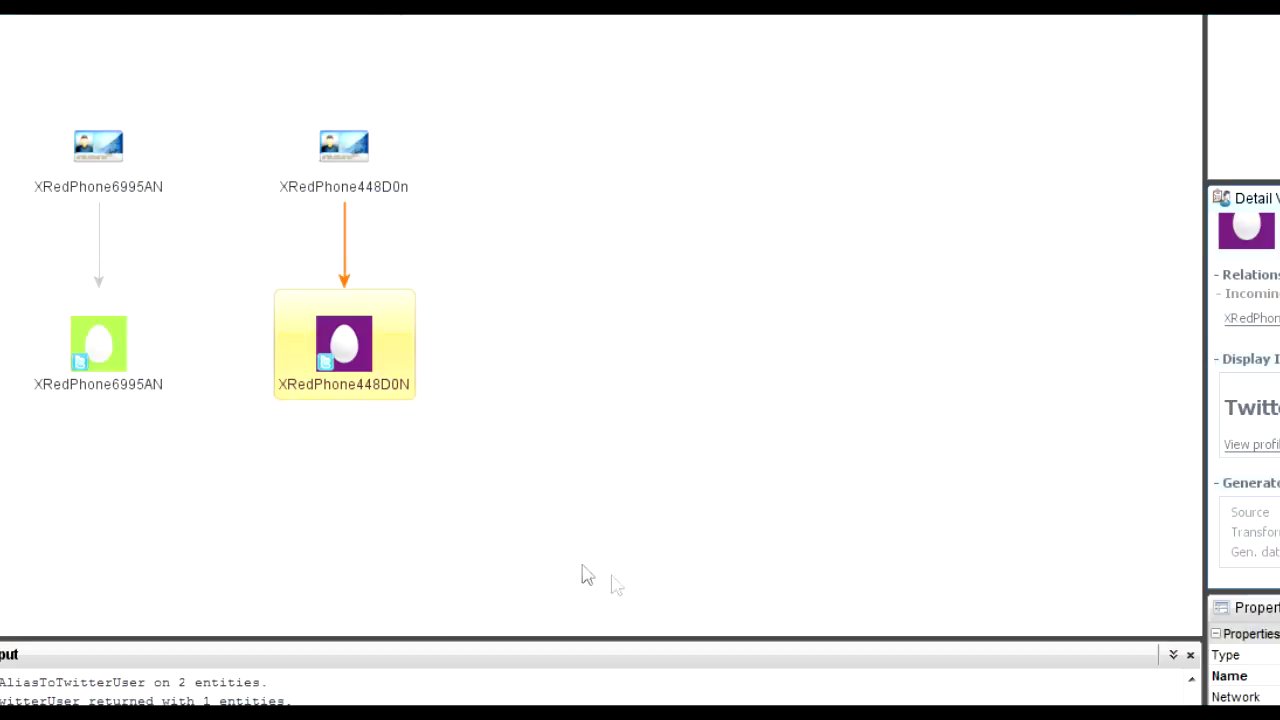
Select both Twitter entities and run the custom XREDsrcnum transform to add their phone numbers
{"action": "left_click_drag", "start_coordinate": [15, 278], "coordinate": [643, 408]}
{"action": "left_click", "coordinate": [540, 348]}
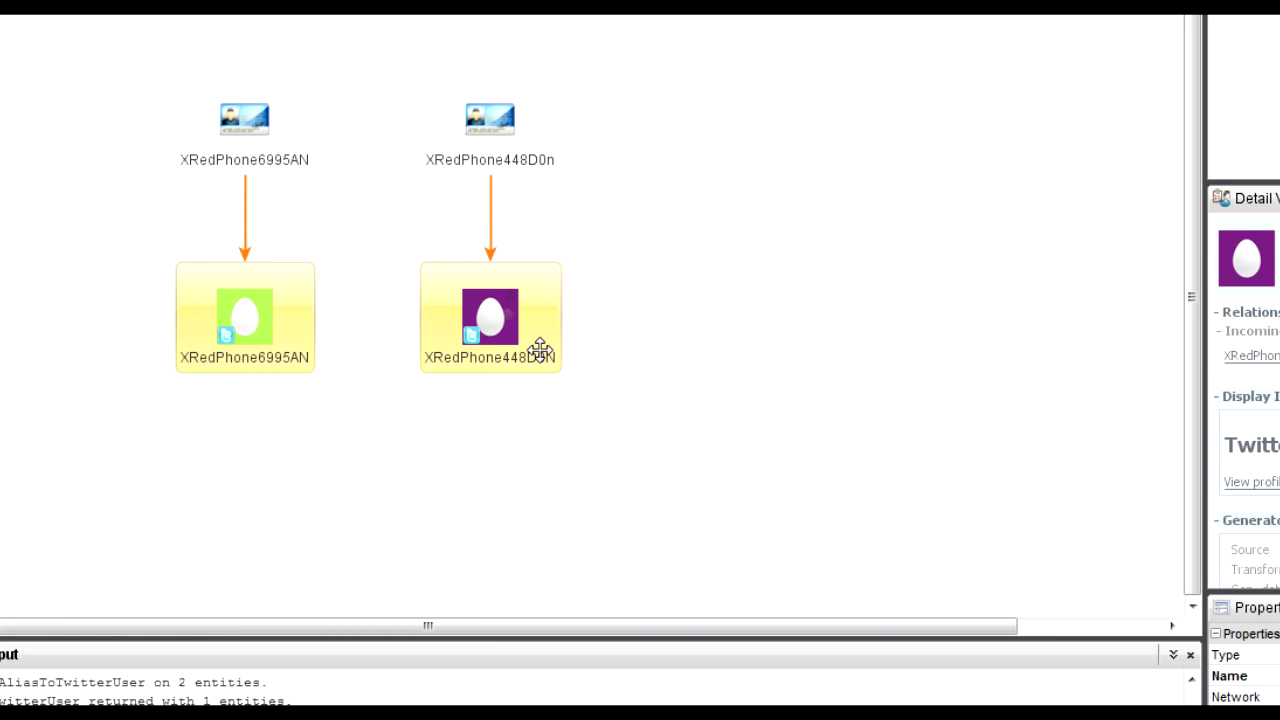
{"action": "right_click", "coordinate": [540, 348]}
{"action": "mouse_move", "coordinate": [651, 369]}
{"action": "mouse_move", "coordinate": [794, 371]}
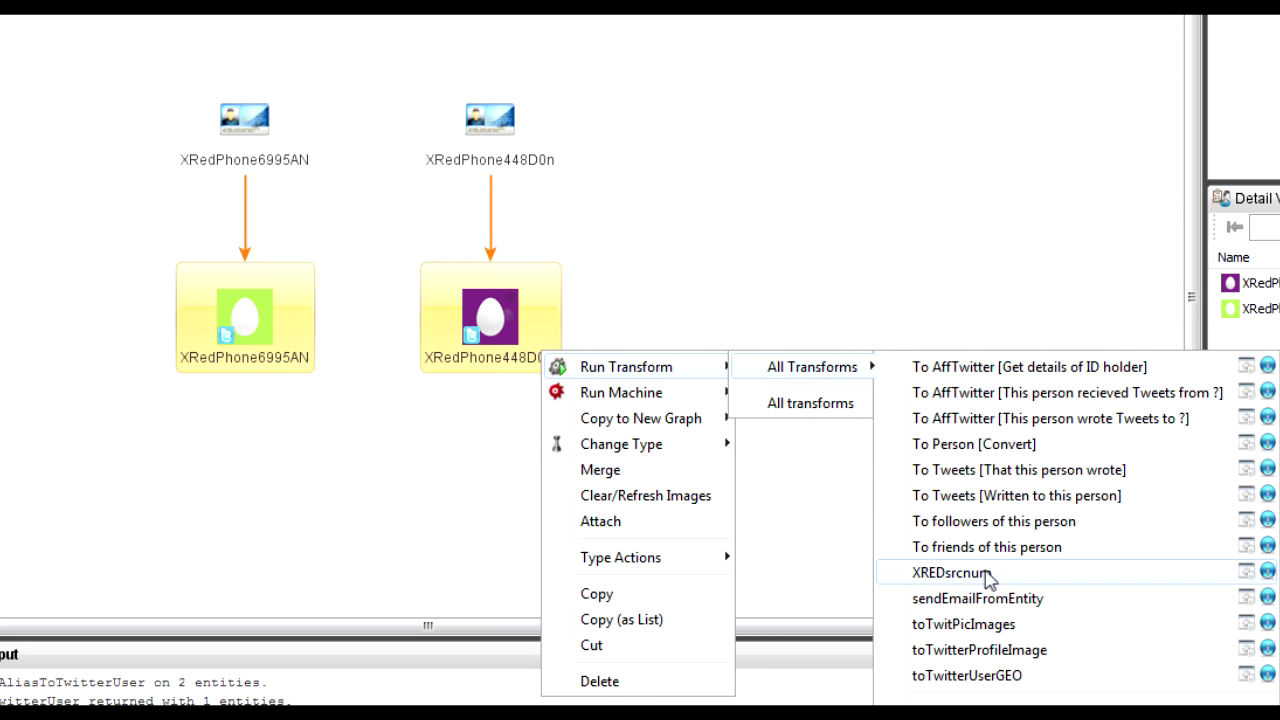
{"action": "left_click", "coordinate": [989, 573]}
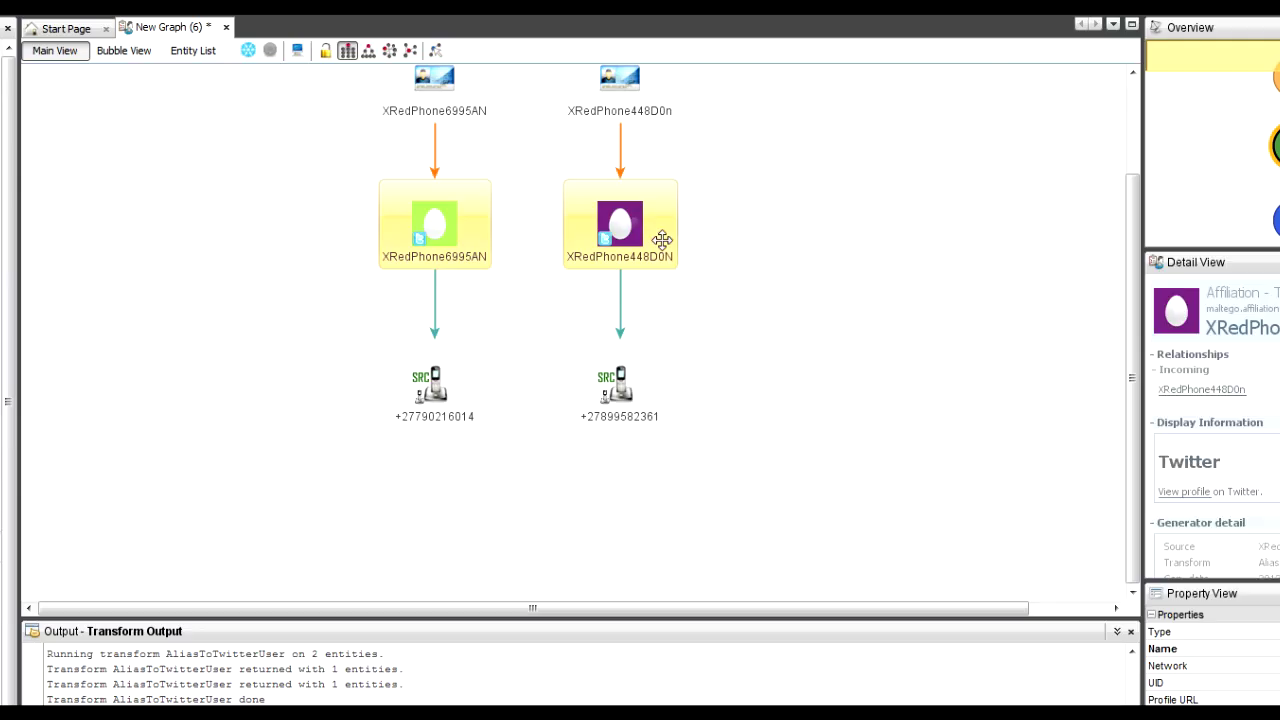
Run 'To Tweets [That this person wrote]' on the Twitter entities
{"action": "right_click", "coordinate": [662, 240]}
{"action": "mouse_move", "coordinate": [780, 255]}
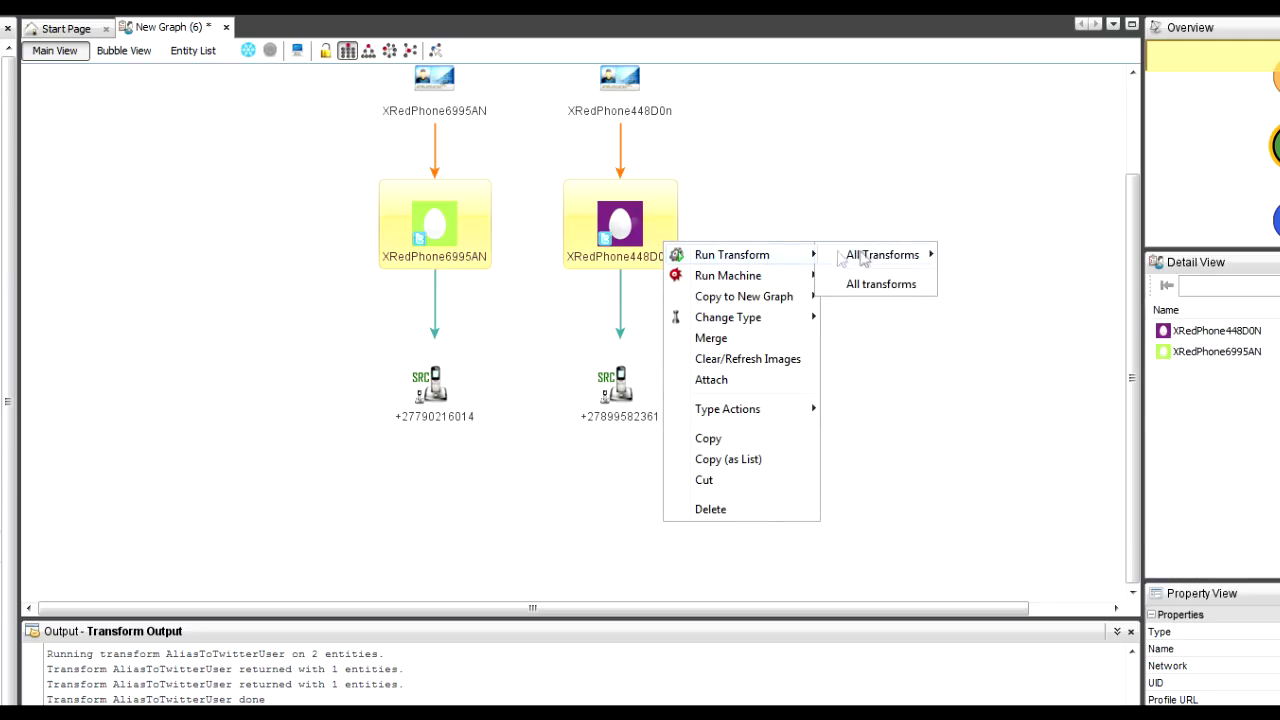
{"action": "mouse_move", "coordinate": [864, 258]}
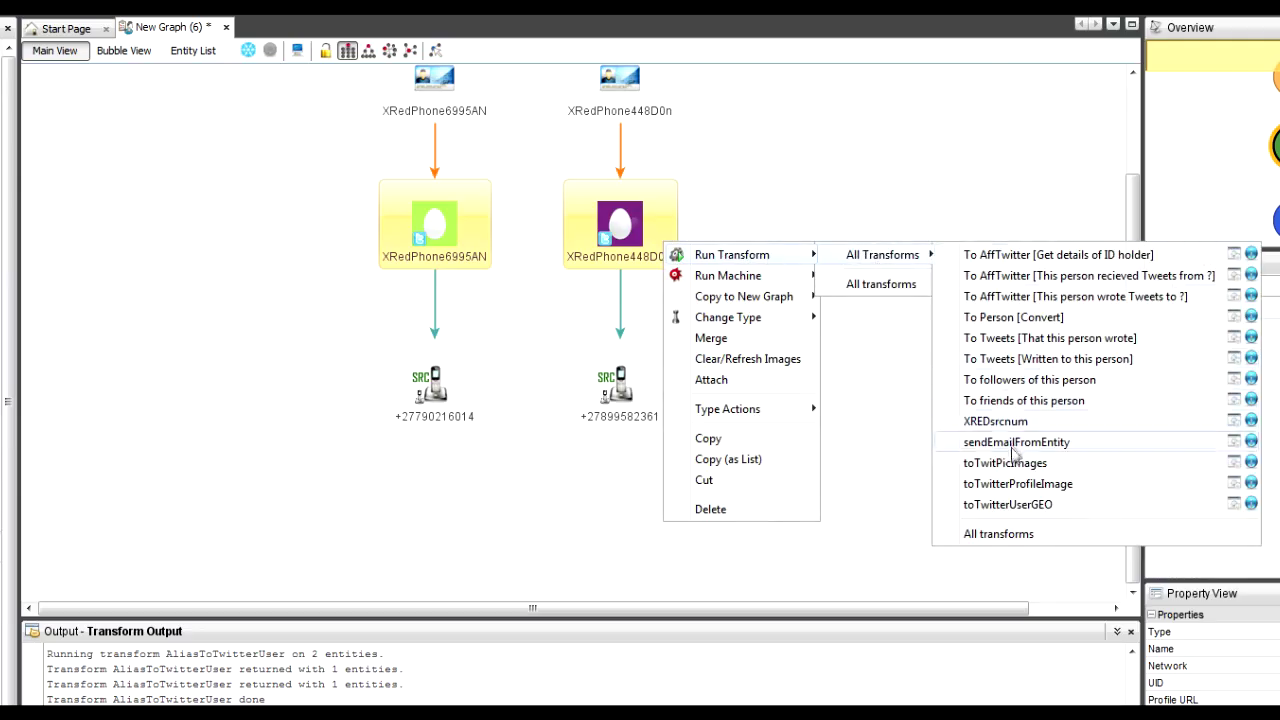
{"action": "left_click", "coordinate": [1052, 345]}
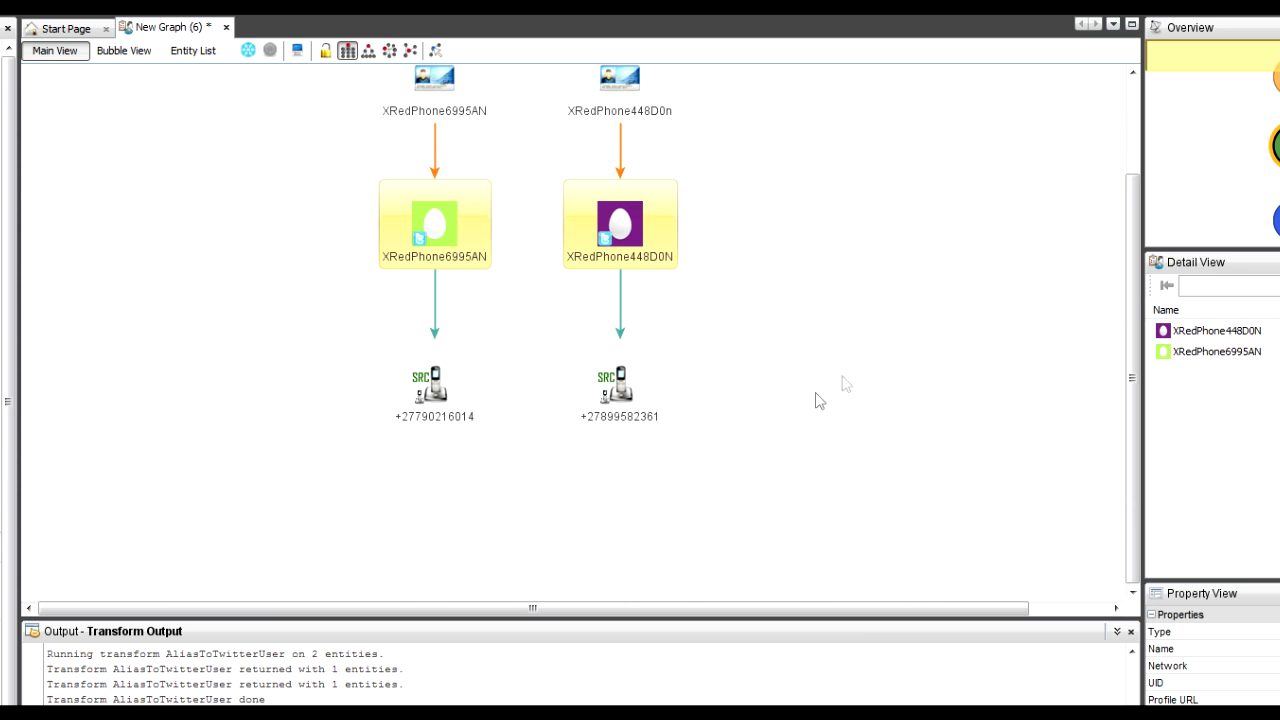
Inspect a fetched tweet's encoded content, then select all three tweet entities
{"action": "left_click", "coordinate": [816, 433]}
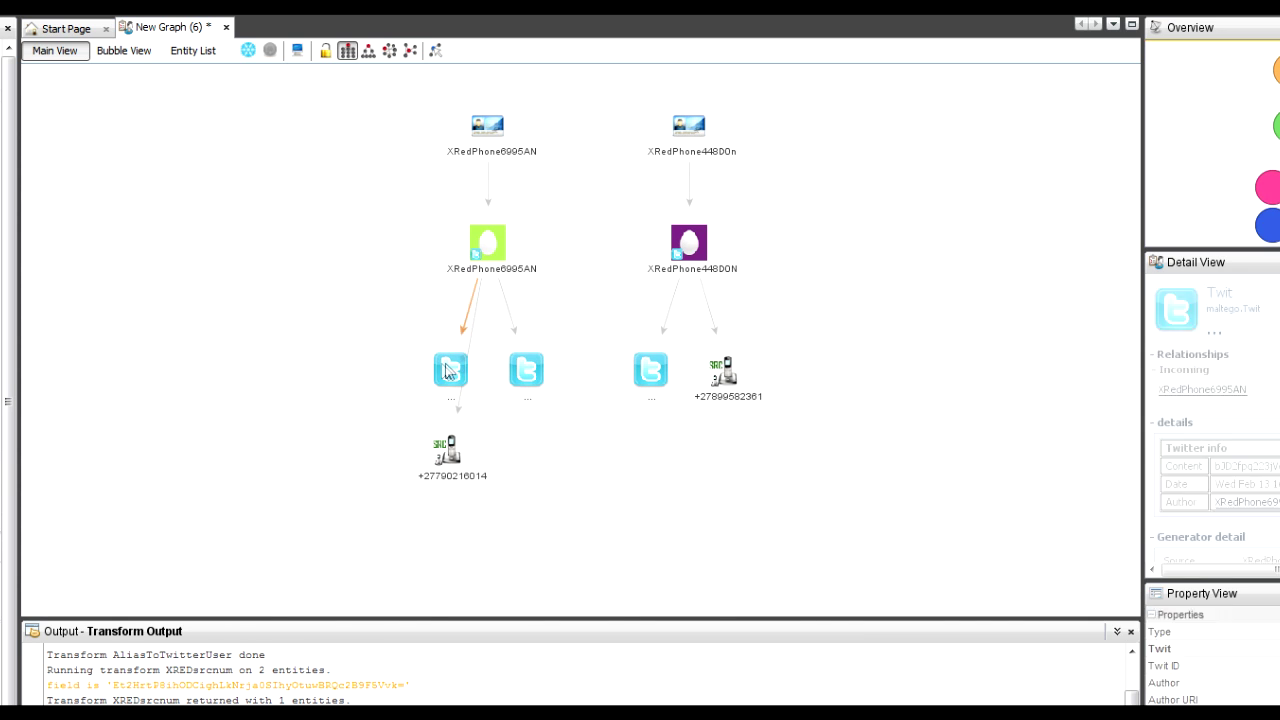
{"action": "left_click", "coordinate": [652, 380]}
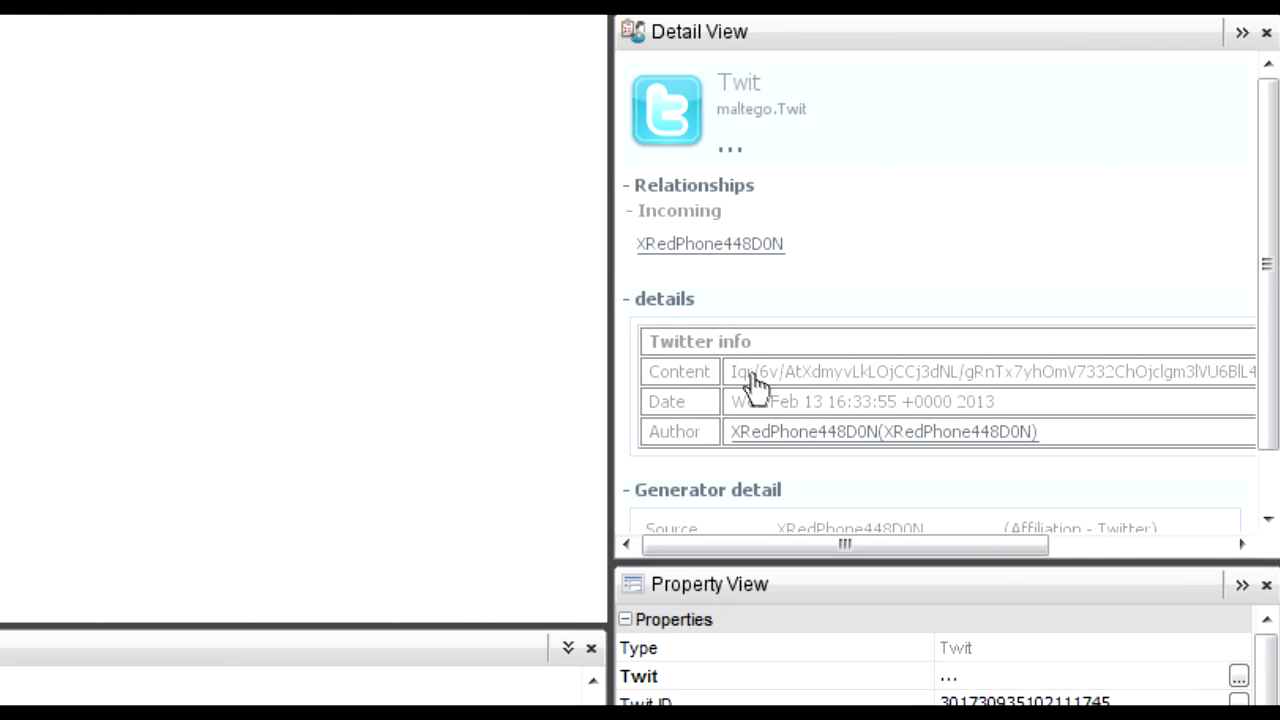
{"action": "left_click_drag", "start_coordinate": [349, 322], "coordinate": [668, 400]}
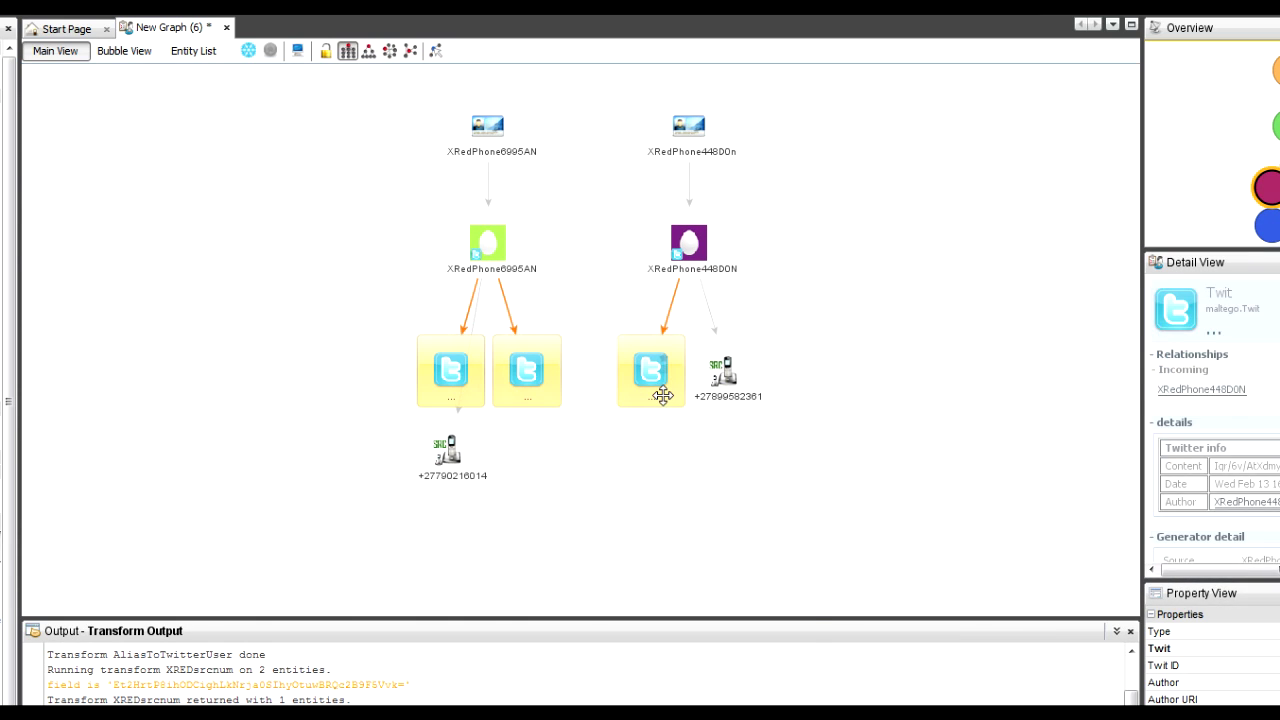
Run XREDFetchEvents on the three selected tweets
{"action": "right_click", "coordinate": [663, 394]}
{"action": "mouse_move", "coordinate": [720, 410]}
{"action": "mouse_move", "coordinate": [880, 410]}
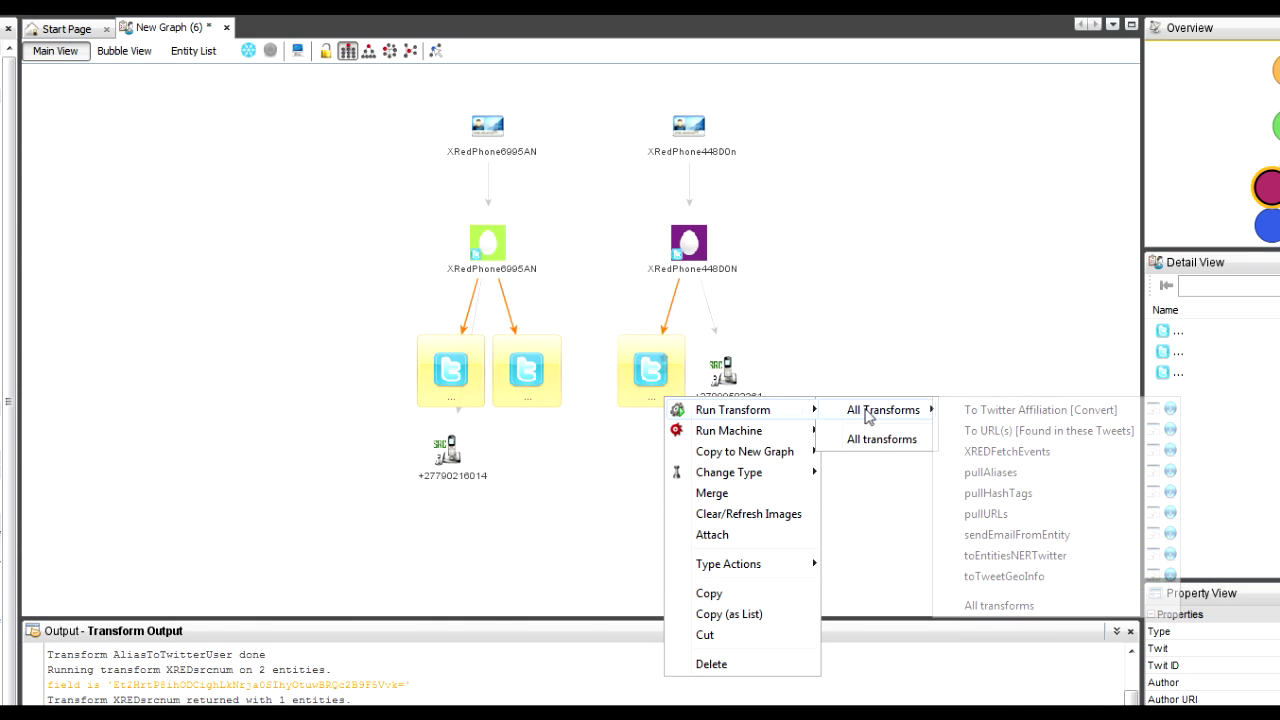
{"action": "left_click", "coordinate": [1000, 452]}
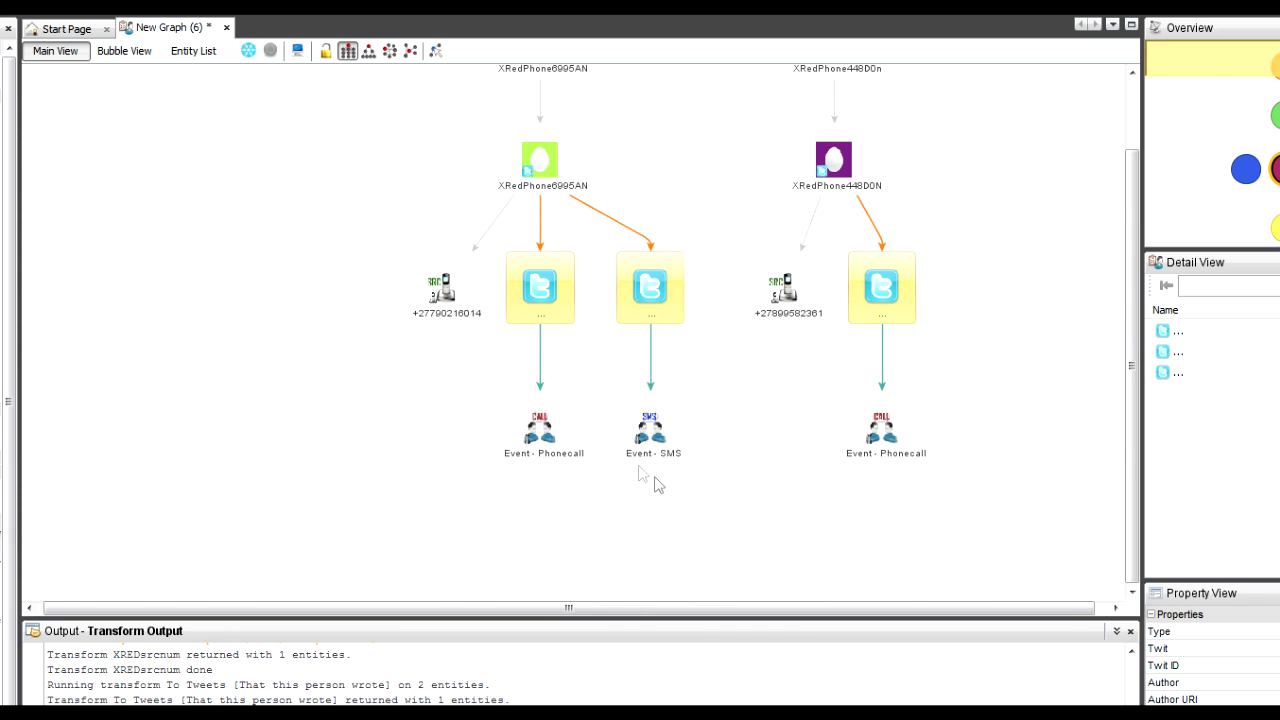
Select the two phone-call events and the SMS event together
{"action": "scroll", "coordinate": [582, 468], "scroll_direction": "up", "scroll_amount": 3}
{"action": "scroll", "coordinate": [931, 531], "scroll_direction": "down", "scroll_amount": 3}
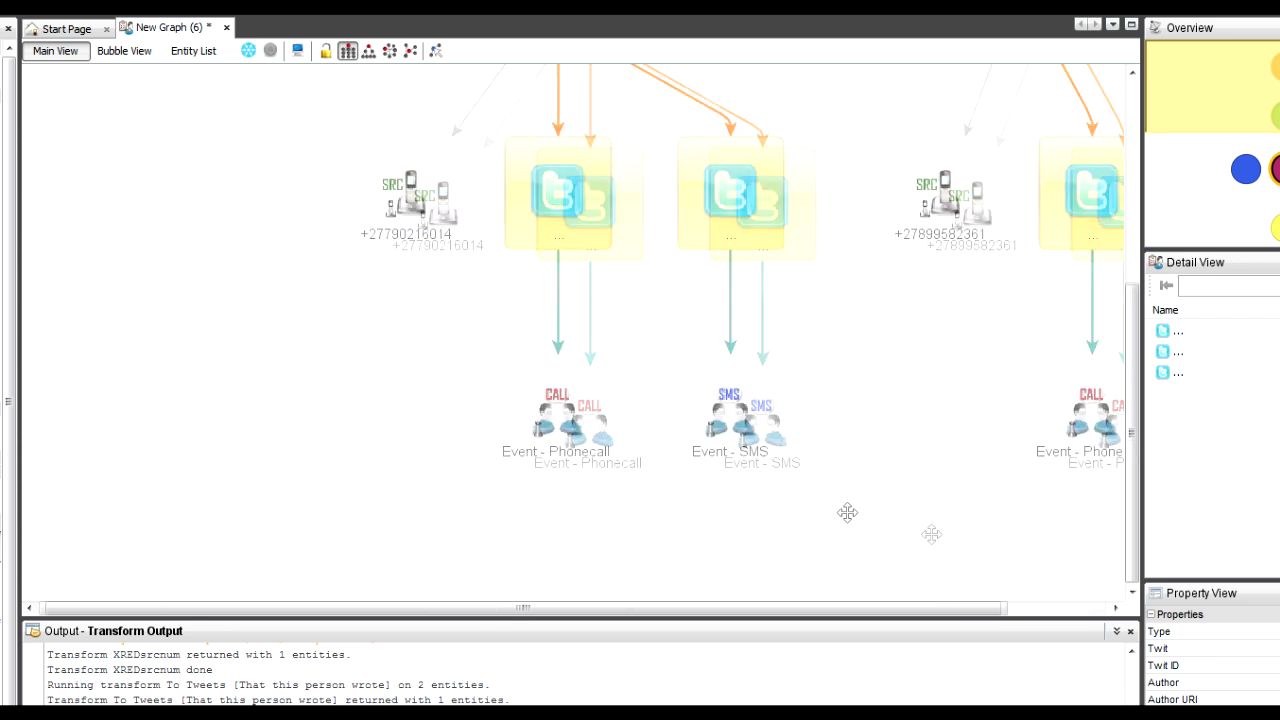
{"action": "left_click_drag", "start_coordinate": [372, 362], "coordinate": [968, 518]}
Run XREDGetDestination on the three selected events to add their destination numbers
{"action": "right_click", "coordinate": [920, 441]}
{"action": "mouse_move", "coordinate": [990, 454]}
{"action": "mouse_move", "coordinate": [1141, 454]}
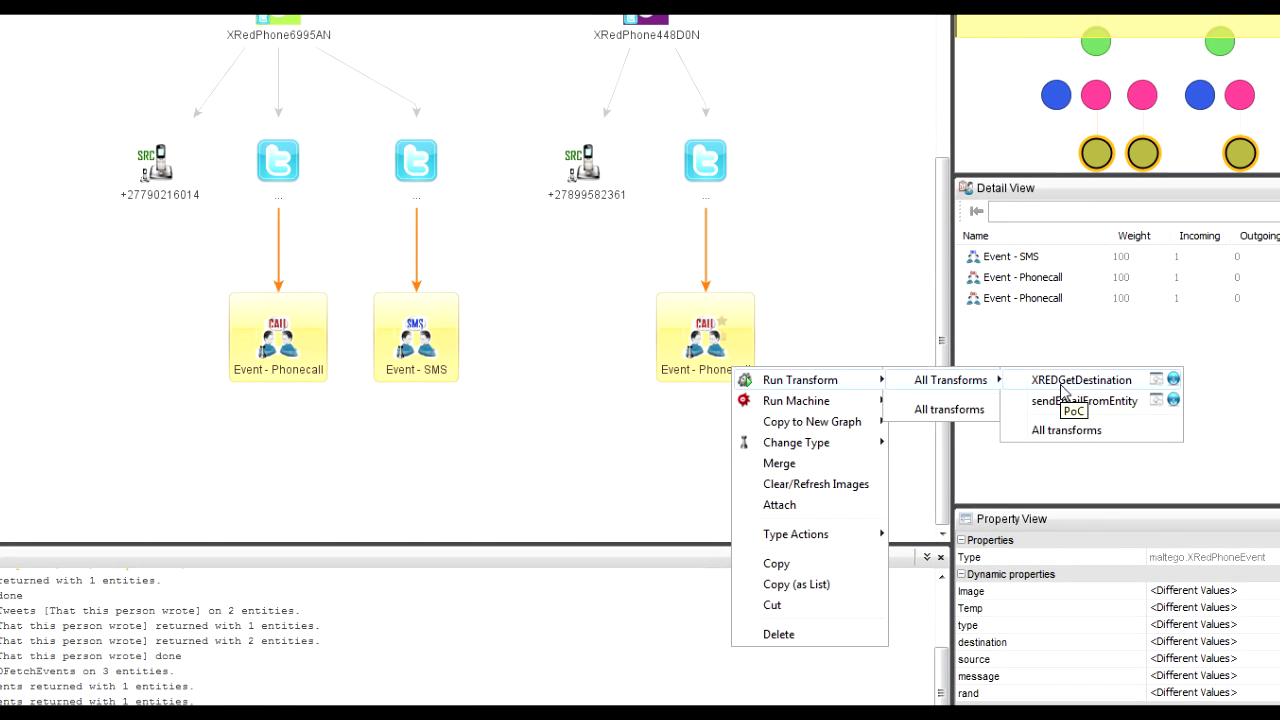
{"action": "left_click", "coordinate": [1062, 386]}
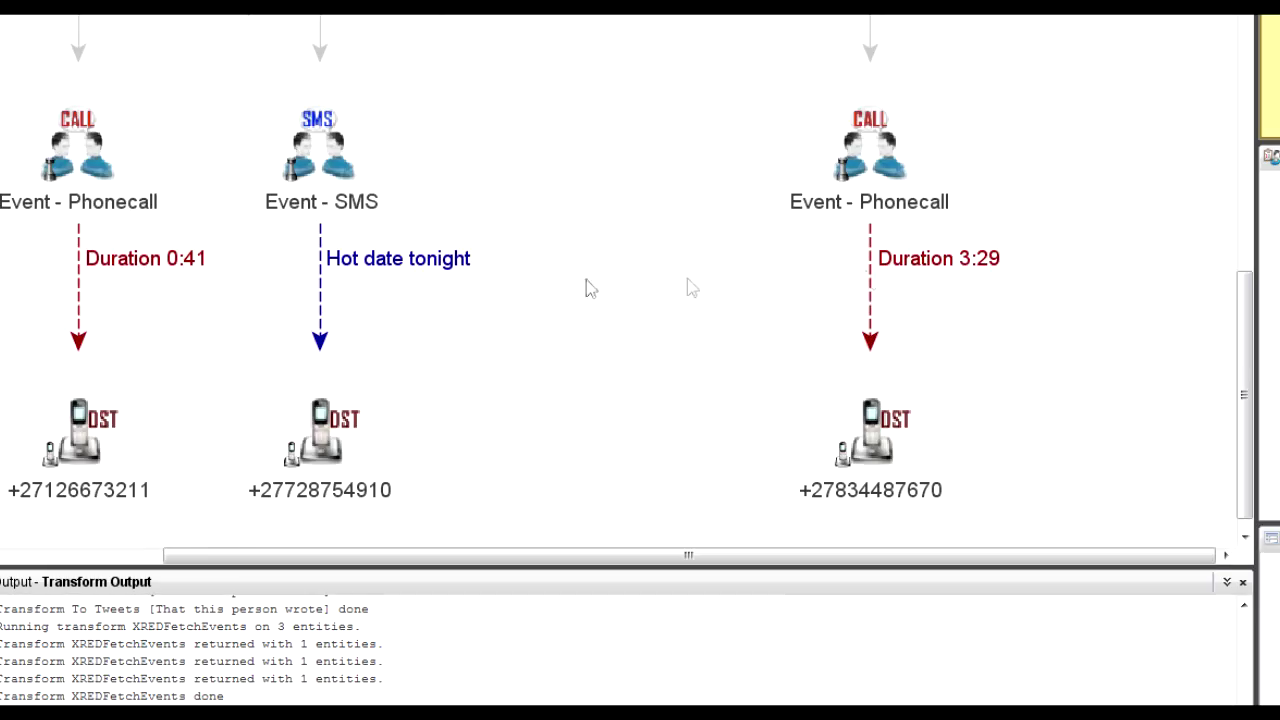
{"action": "scroll", "coordinate": [588, 354], "scroll_direction": "down", "scroll_amount": 2}
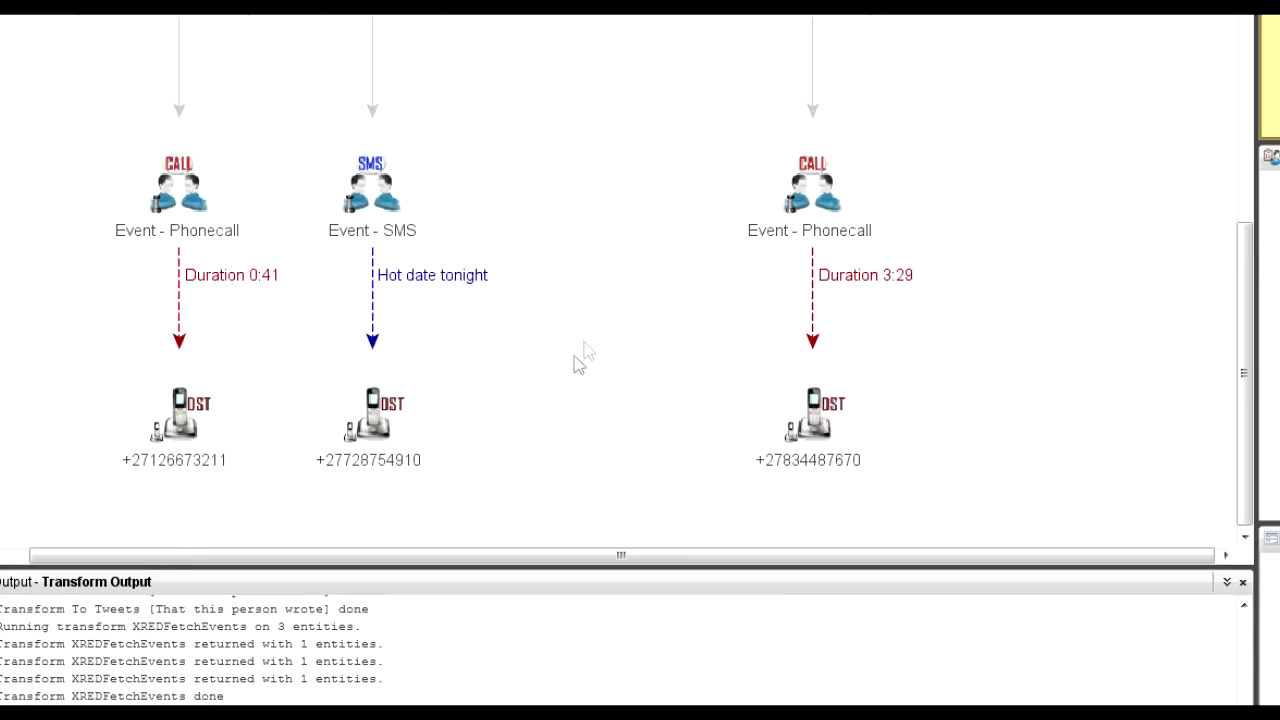
{"action": "scroll", "coordinate": [598, 352], "scroll_direction": "down", "scroll_amount": 2}
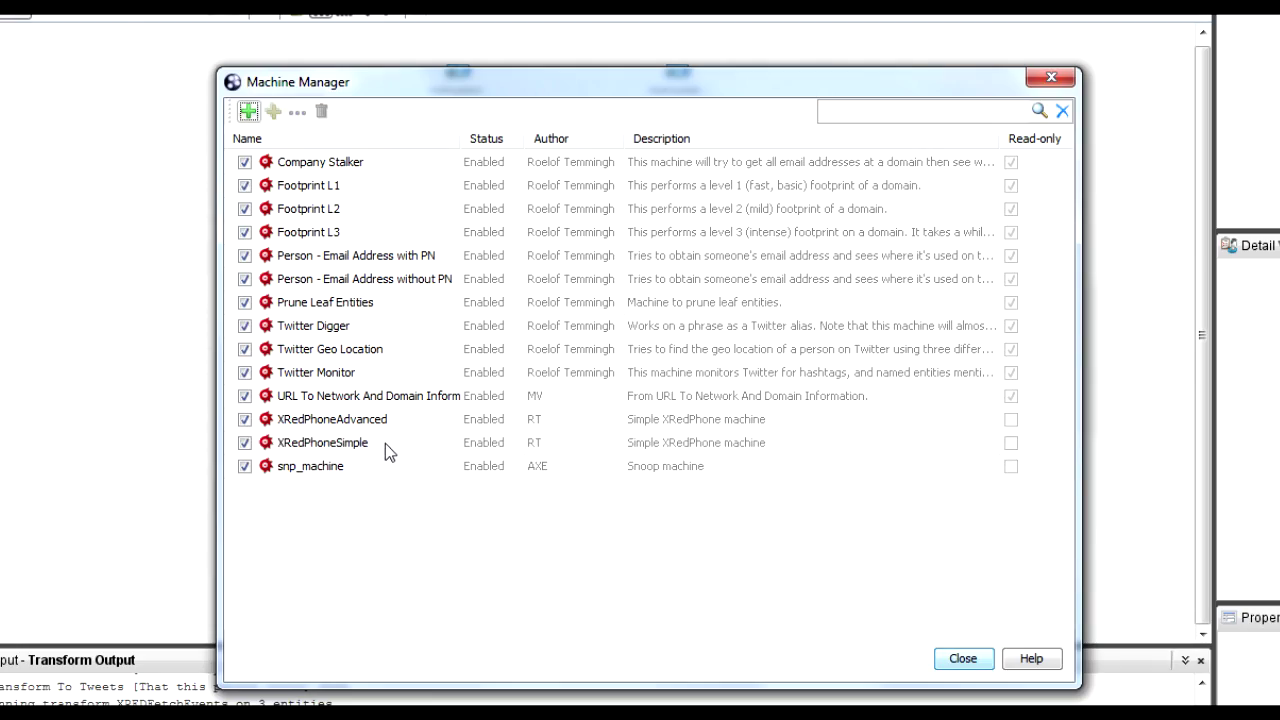
{"action": "left_click", "coordinate": [385, 443]}
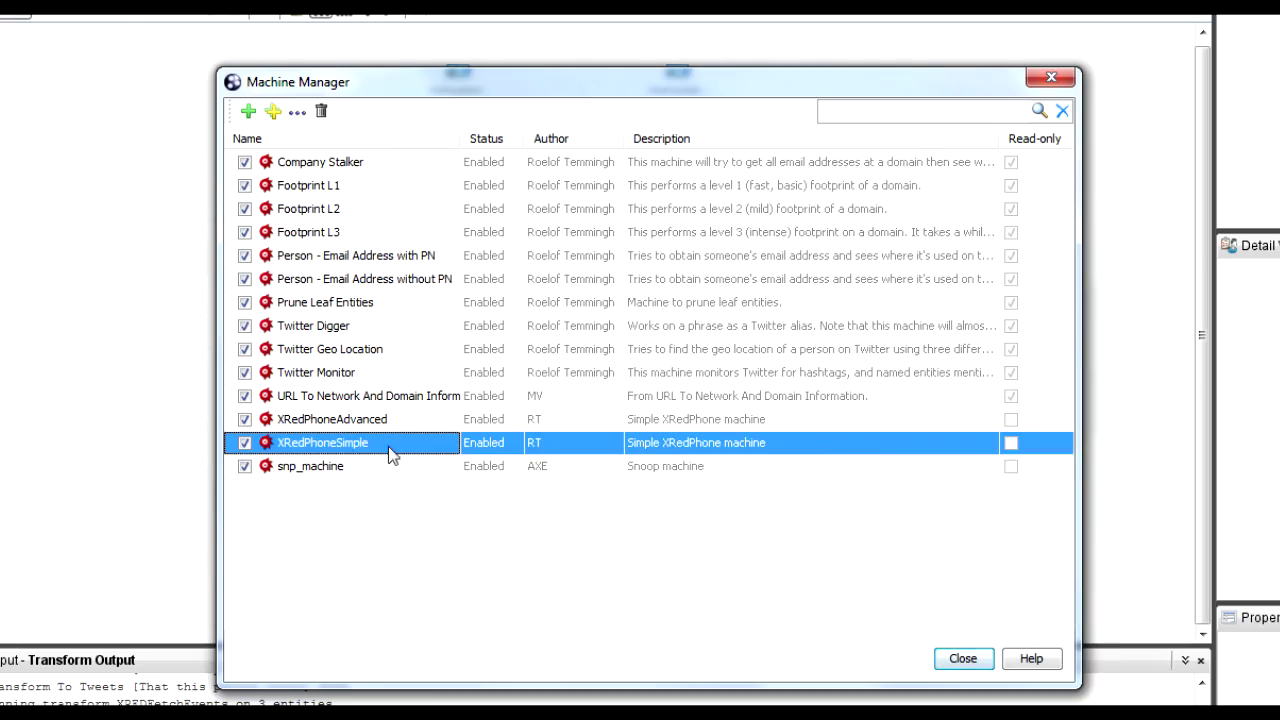
{"action": "double_click", "coordinate": [388, 446]}
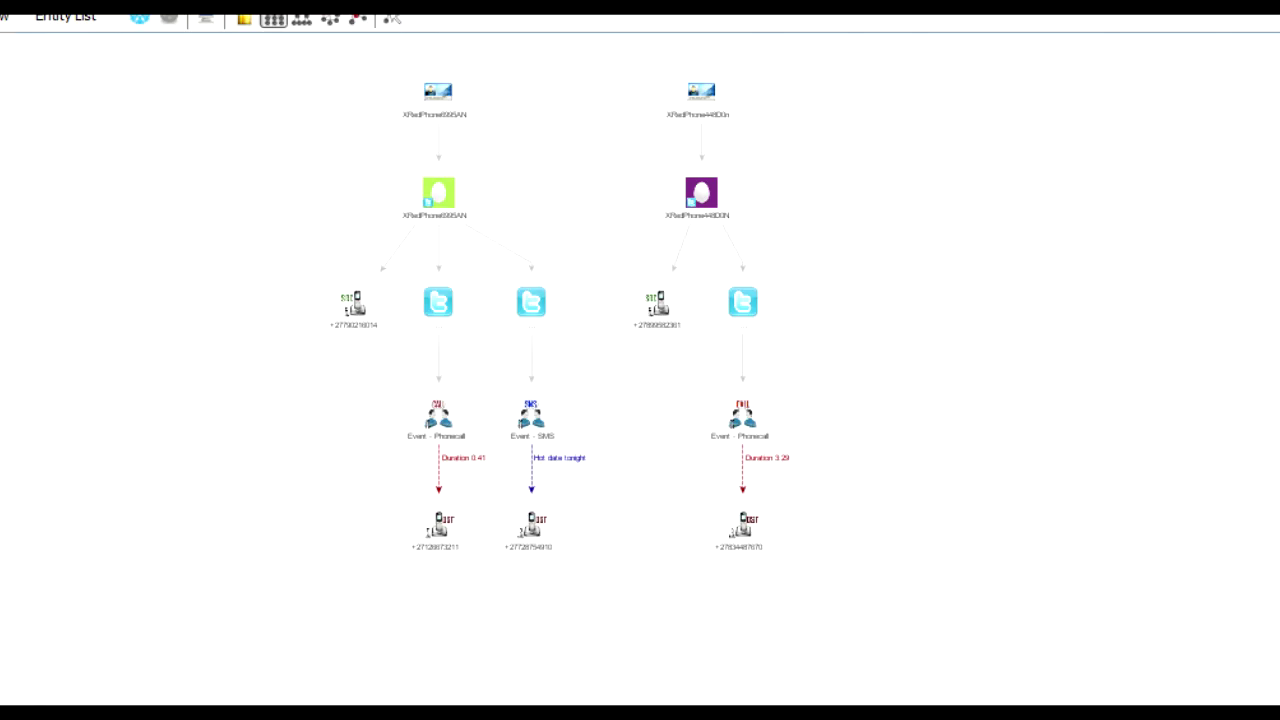
{"action": "right_click", "coordinate": [452, 206]}
{"action": "mouse_move", "coordinate": [590, 262]}
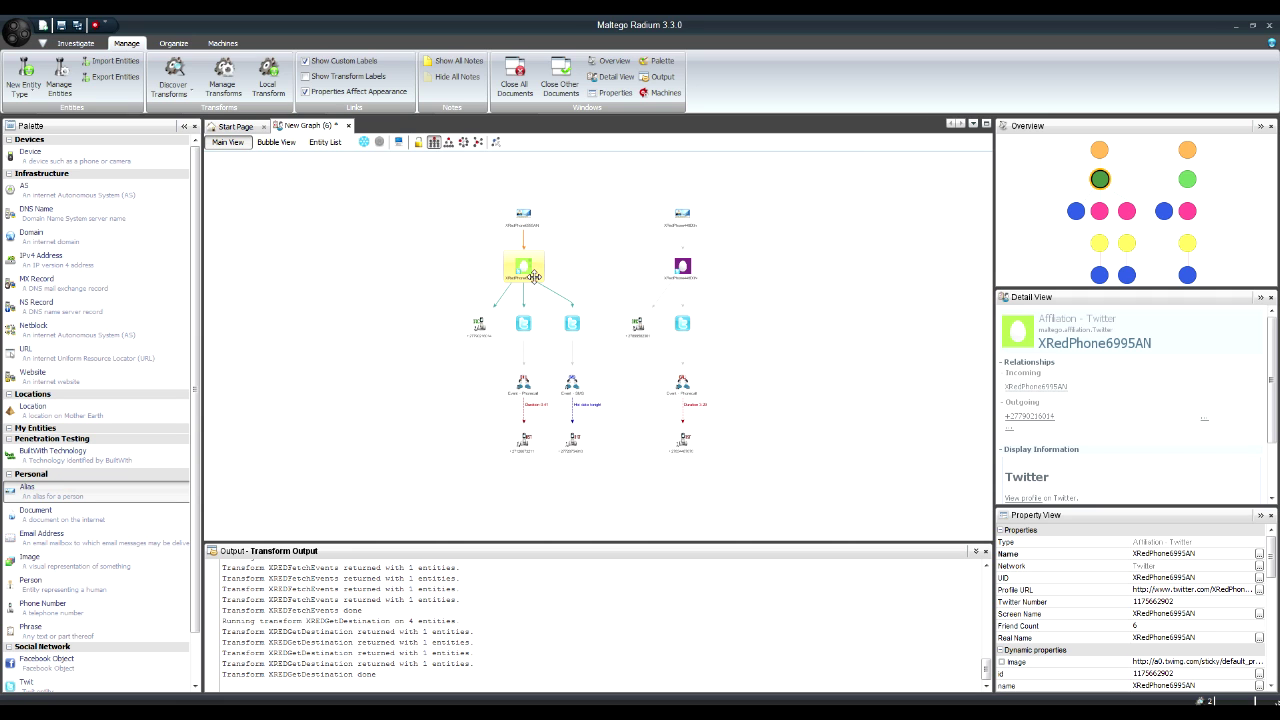
Start the XRedPhoneSimple machine on the purple XRedPhone448D0N alias
{"action": "left_click", "coordinate": [585, 277]}
{"action": "scroll", "coordinate": [585, 277], "scroll_direction": "up", "scroll_amount": 3}
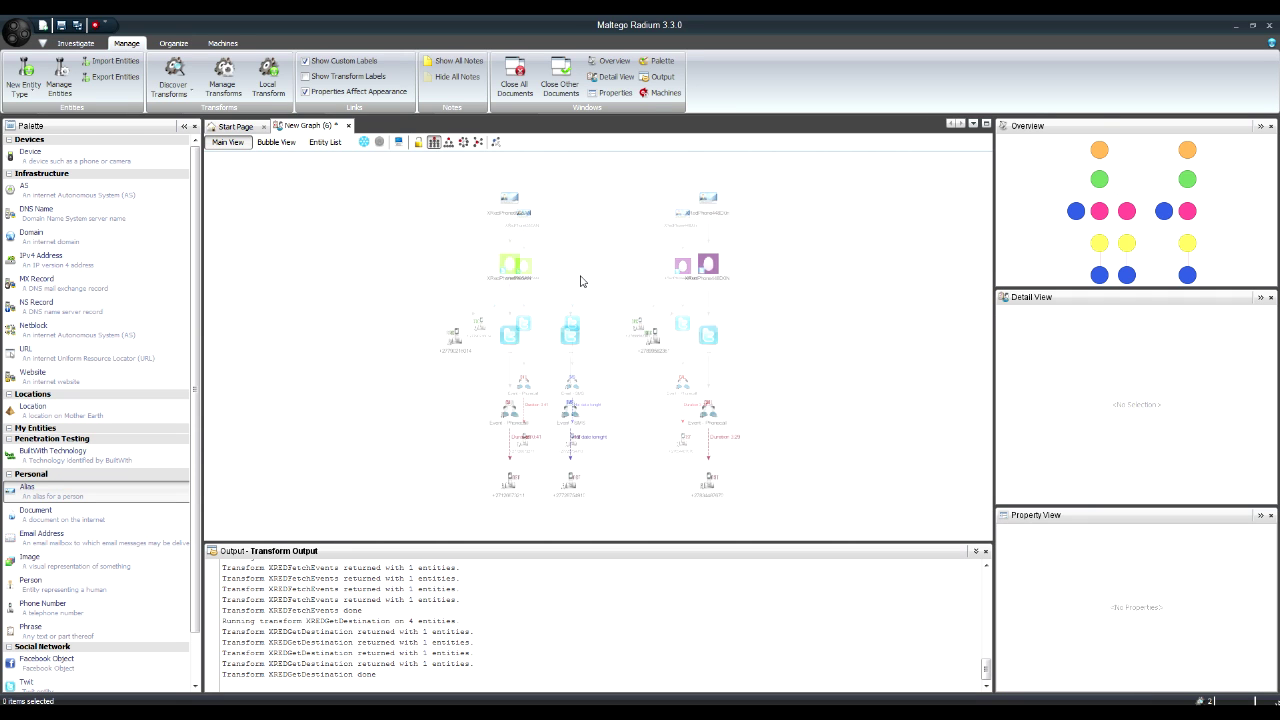
{"action": "right_click", "coordinate": [717, 272]}
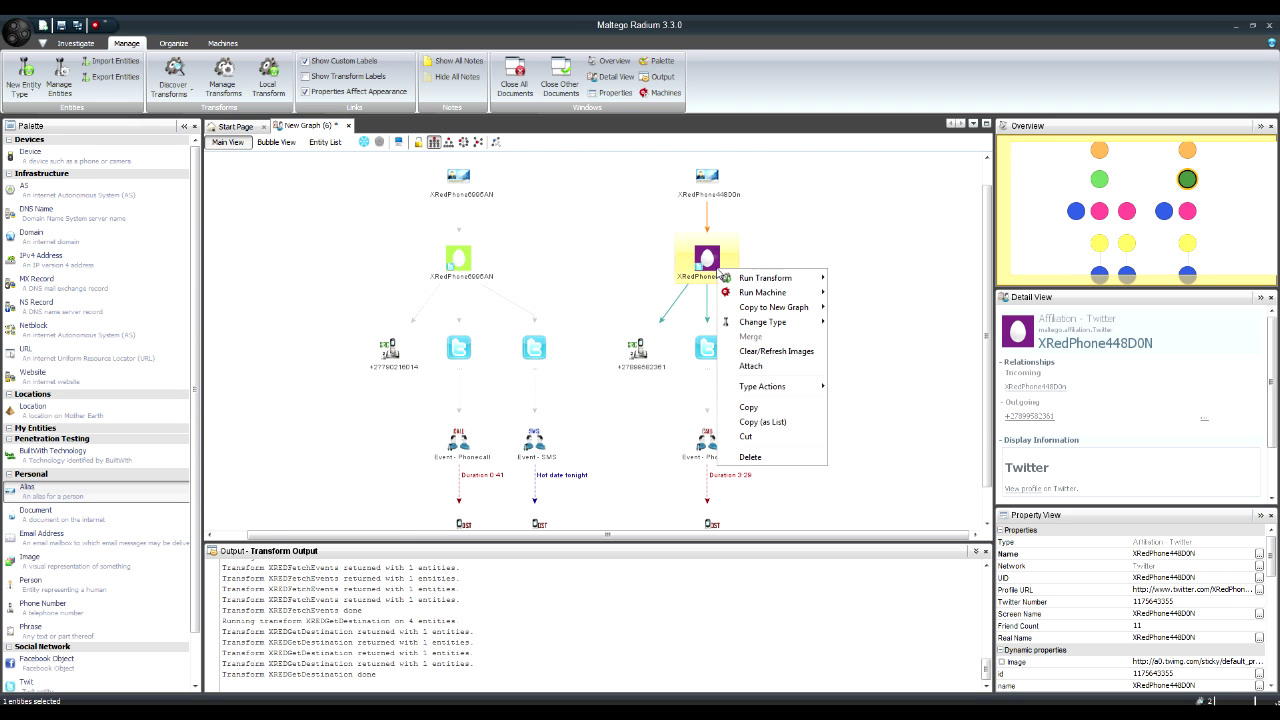
{"action": "mouse_move", "coordinate": [777, 292]}
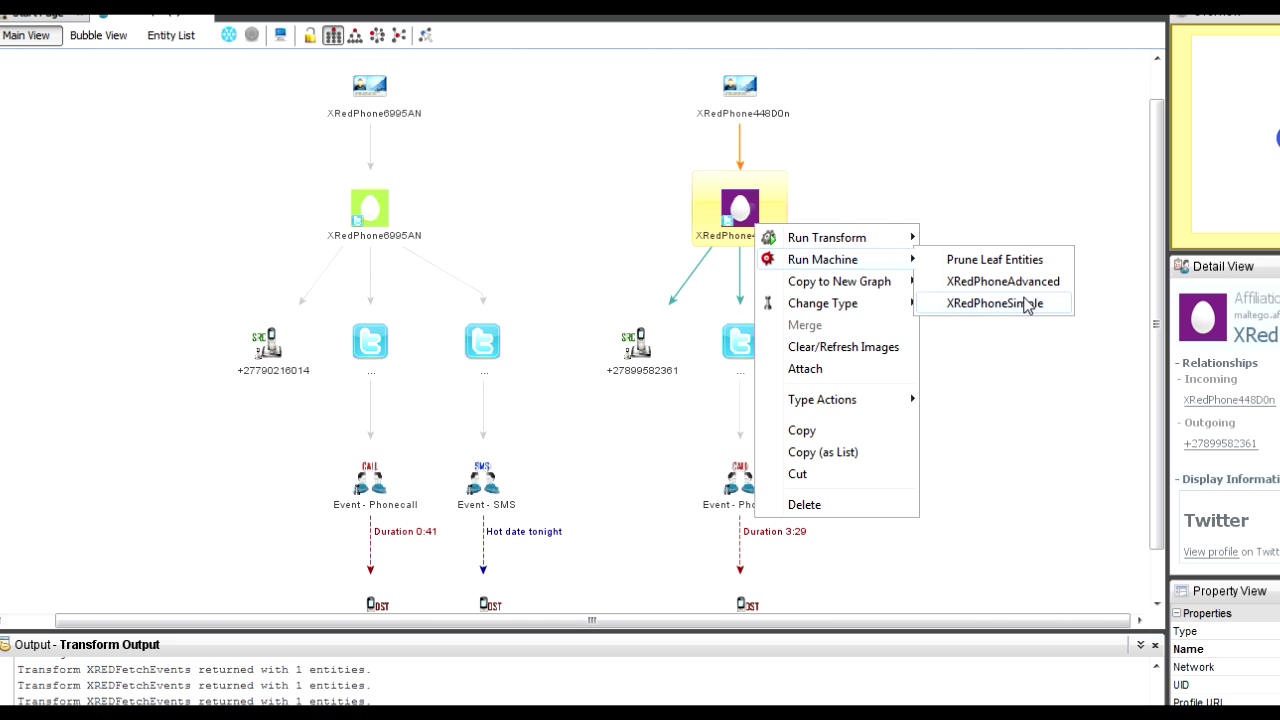
{"action": "left_click", "coordinate": [1027, 305]}
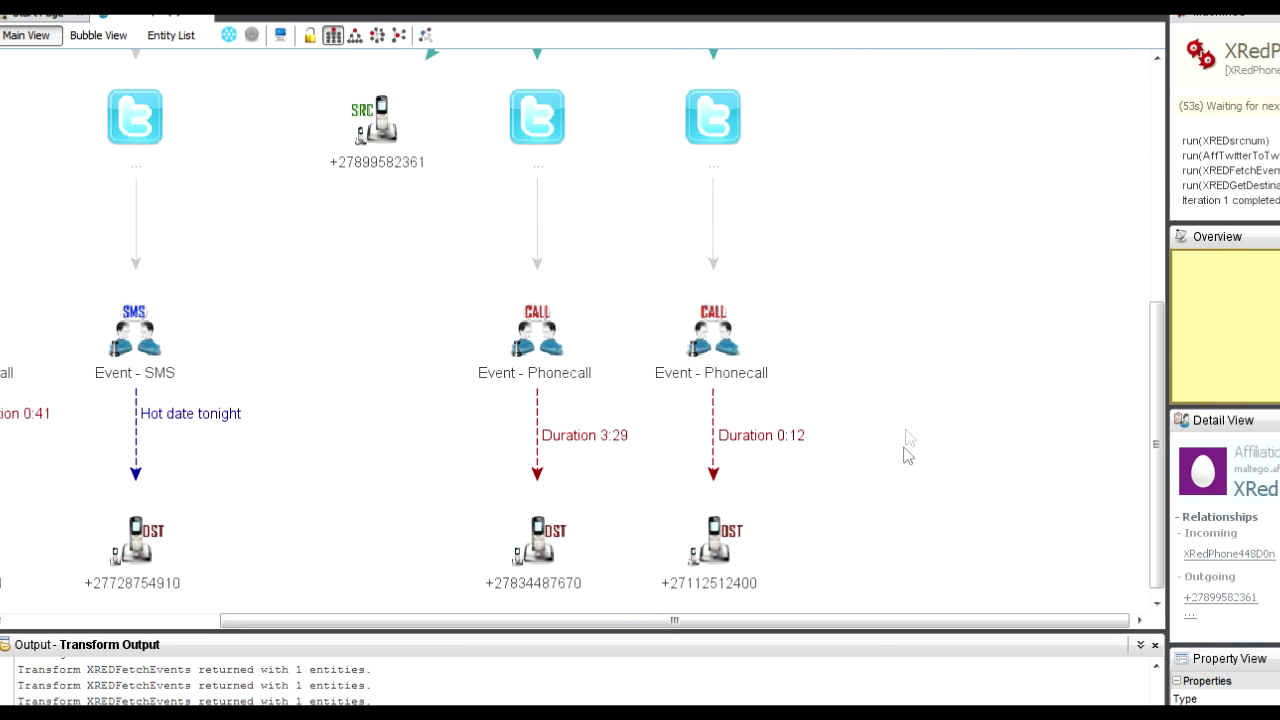
{"action": "scroll", "coordinate": [905, 435], "scroll_direction": "down", "scroll_amount": 3}
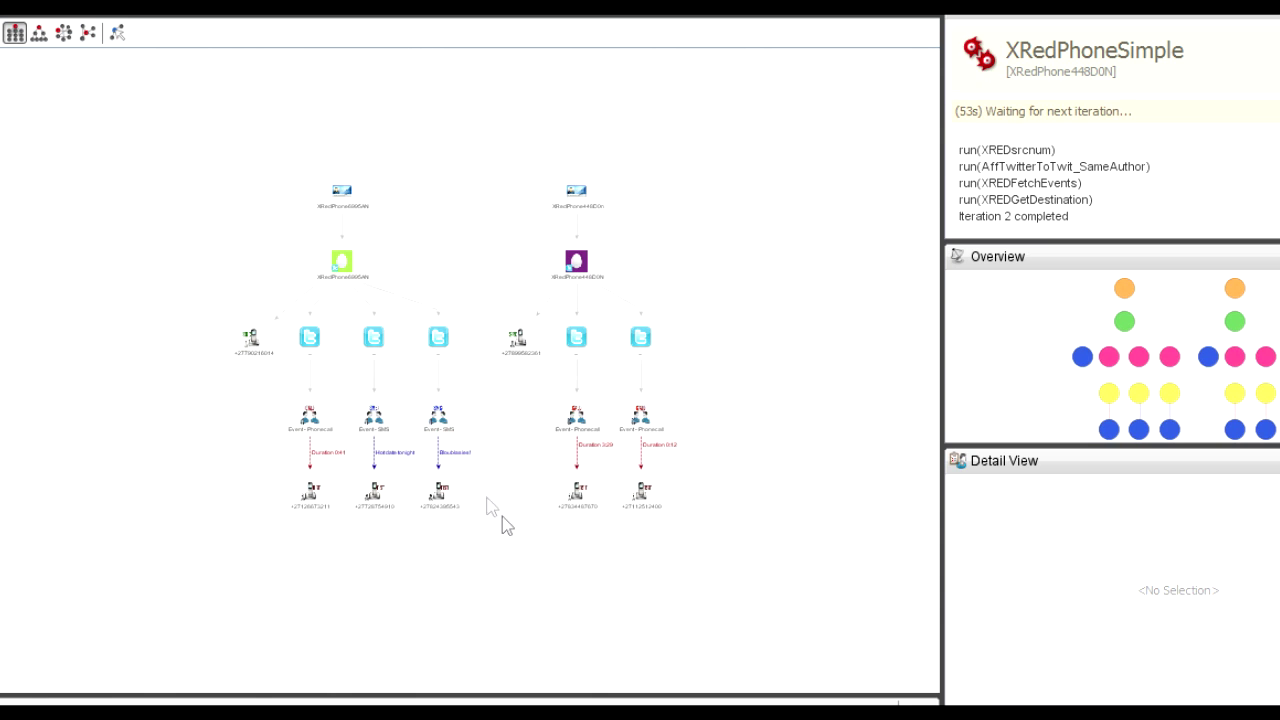
{"action": "scroll", "coordinate": [488, 507], "scroll_direction": "up", "scroll_amount": 3}
{"action": "scroll", "coordinate": [473, 498], "scroll_direction": "up", "scroll_amount": 3}
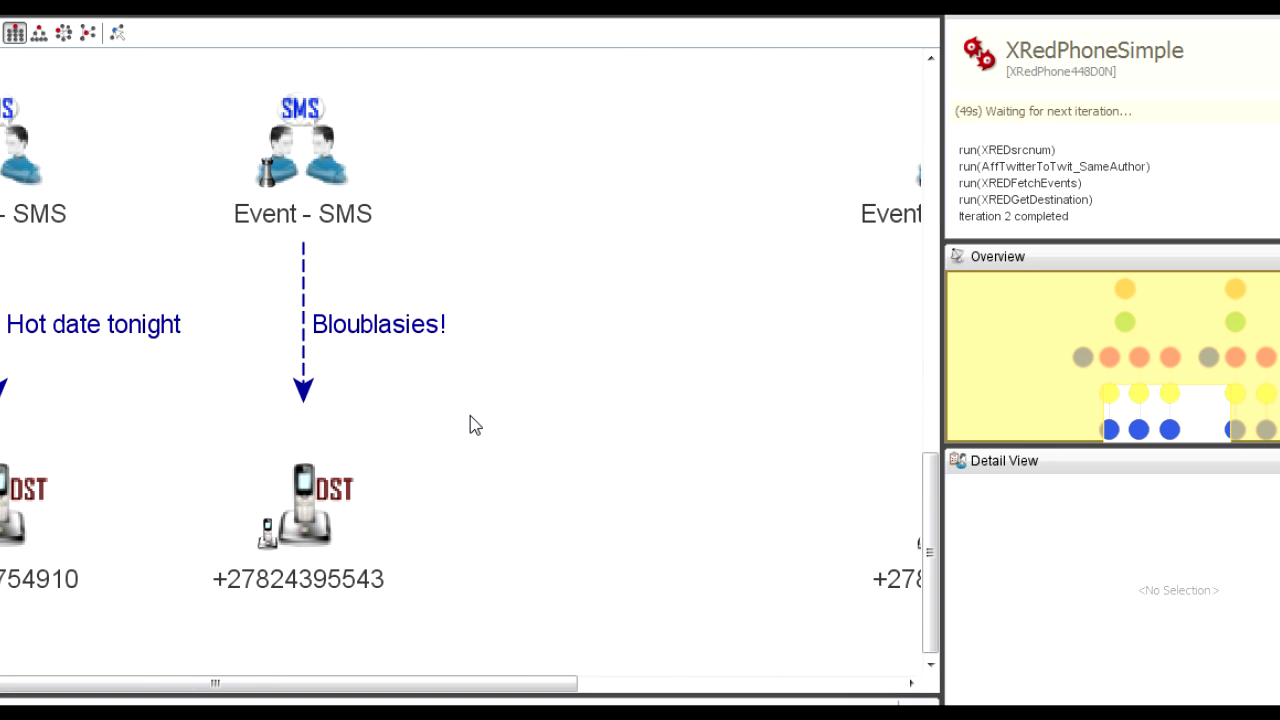
{"action": "left_click", "coordinate": [297, 585]}
{"action": "left_click", "coordinate": [479, 536]}
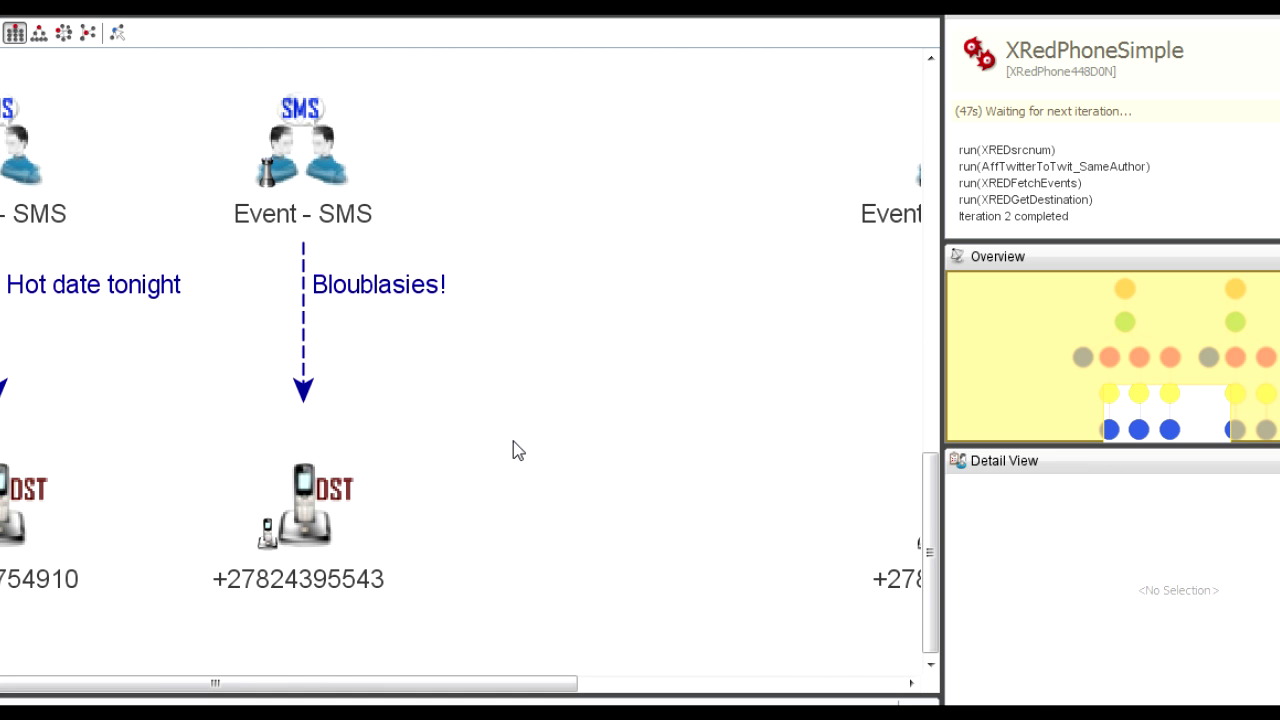
{"action": "scroll", "coordinate": [513, 441], "scroll_direction": "down", "scroll_amount": 6}
{"action": "left_click_drag", "start_coordinate": [540, 469], "coordinate": [461, 496]}
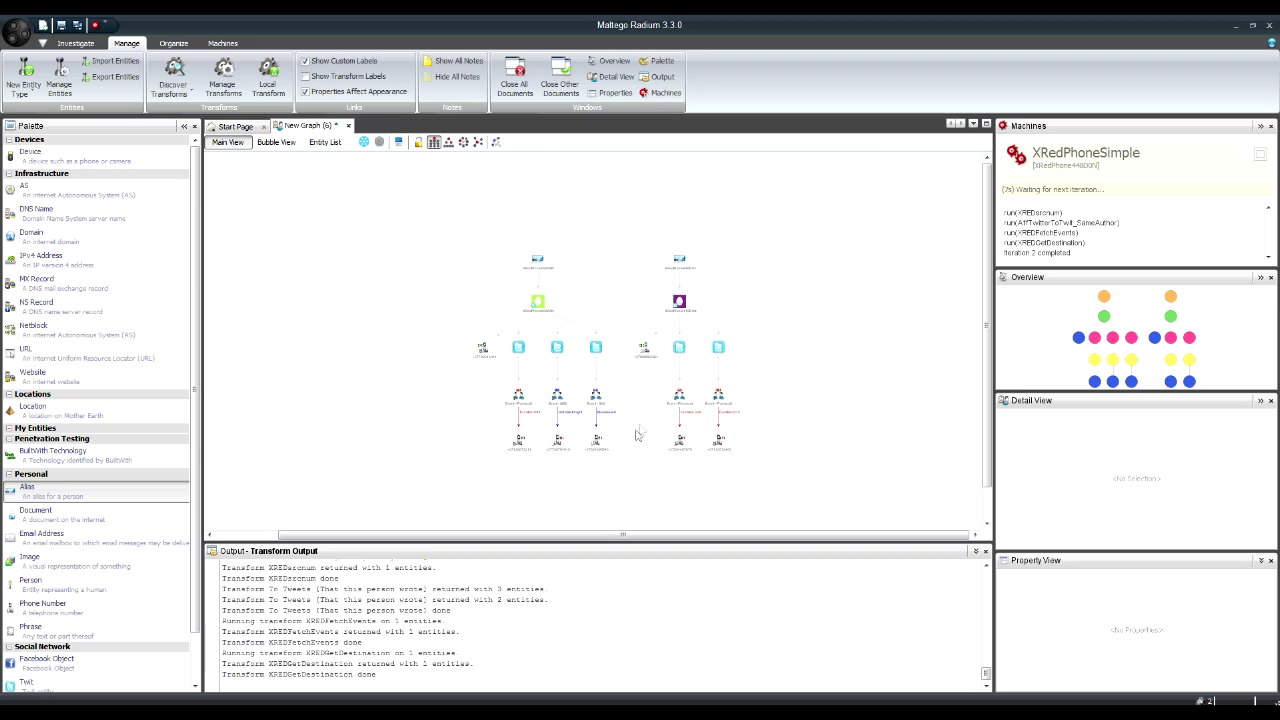
Inspect the new SMS destination number and the details of XRedPhone448D0N
{"action": "scroll", "coordinate": [627, 450], "scroll_direction": "up", "scroll_amount": 3}
{"action": "left_click", "coordinate": [570, 452]}
{"action": "left_click", "coordinate": [670, 380]}
{"action": "scroll", "coordinate": [670, 380], "scroll_direction": "down", "scroll_amount": 3}
{"action": "left_click_drag", "start_coordinate": [668, 380], "coordinate": [658, 395]}
{"action": "left_click", "coordinate": [740, 161]}
{"action": "left_click", "coordinate": [683, 252]}
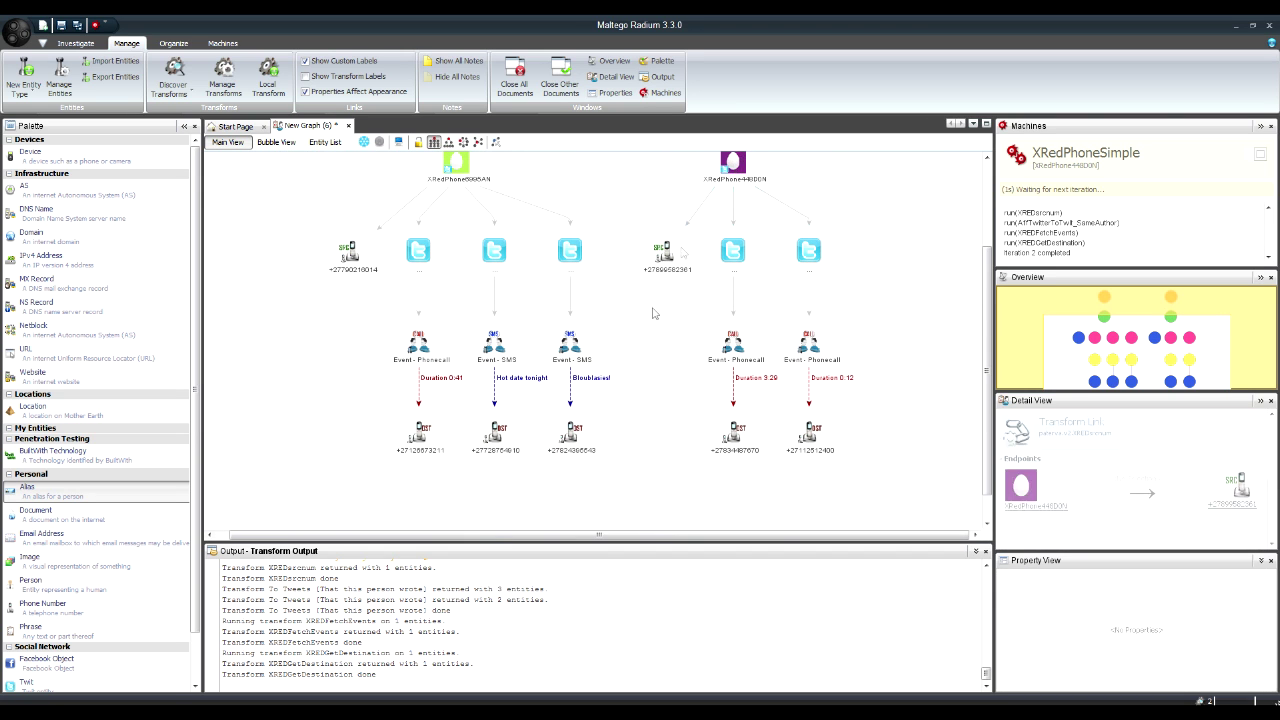
Check the Bloublasies! SMS event and its destination number, then stop XRedPhoneSimple
{"action": "left_click", "coordinate": [578, 348]}
{"action": "left_click", "coordinate": [572, 432]}
{"action": "left_click", "coordinate": [641, 374]}
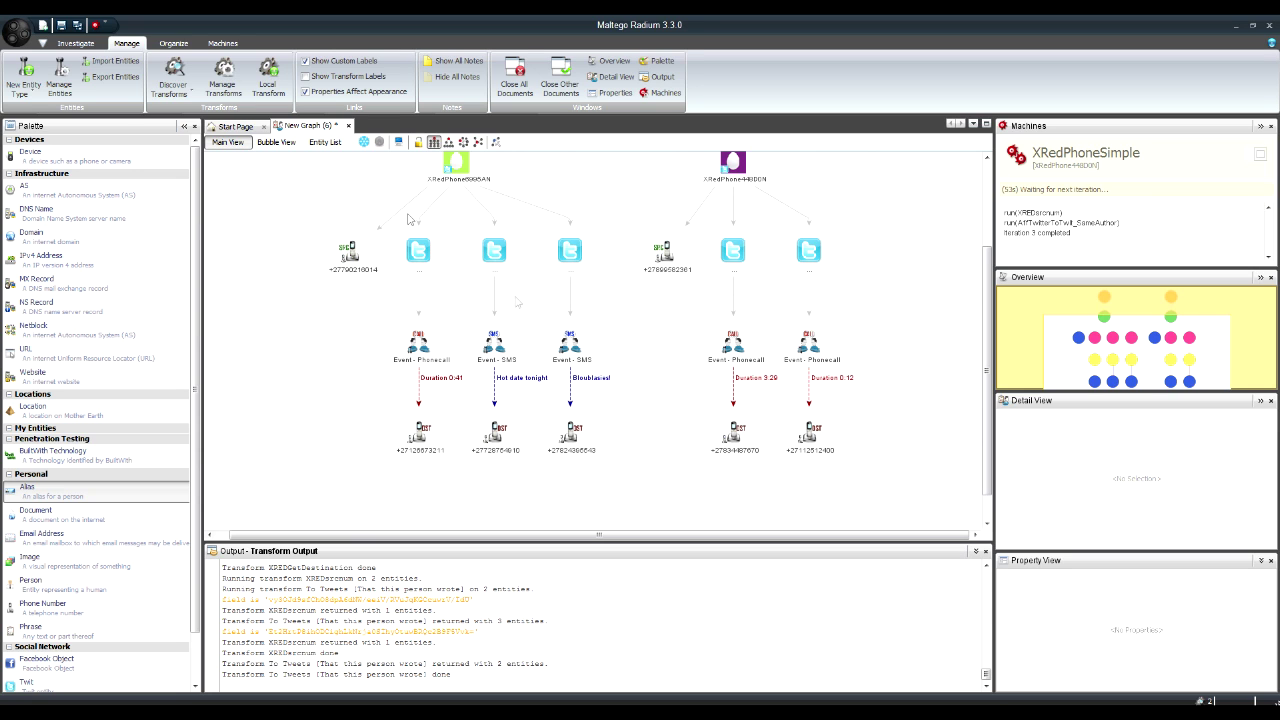
{"action": "left_click", "coordinate": [1260, 155]}
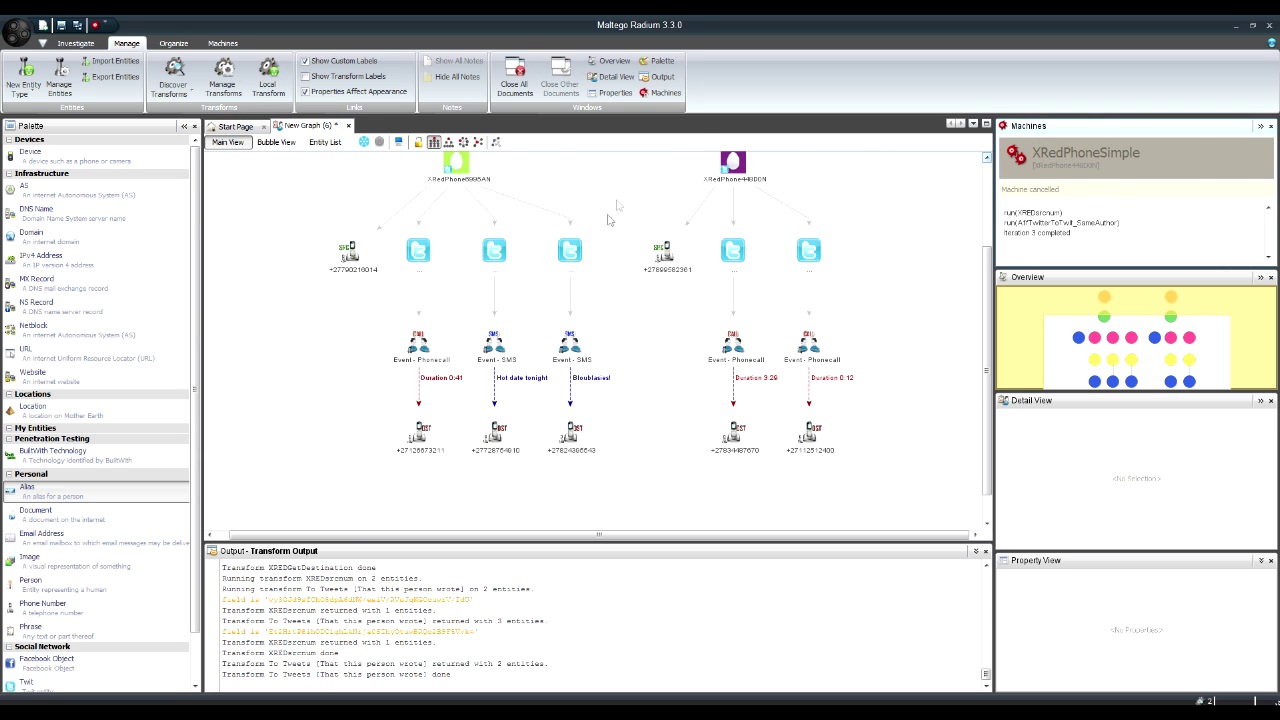
{"action": "scroll", "coordinate": [617, 205], "scroll_direction": "down", "scroll_amount": 2}
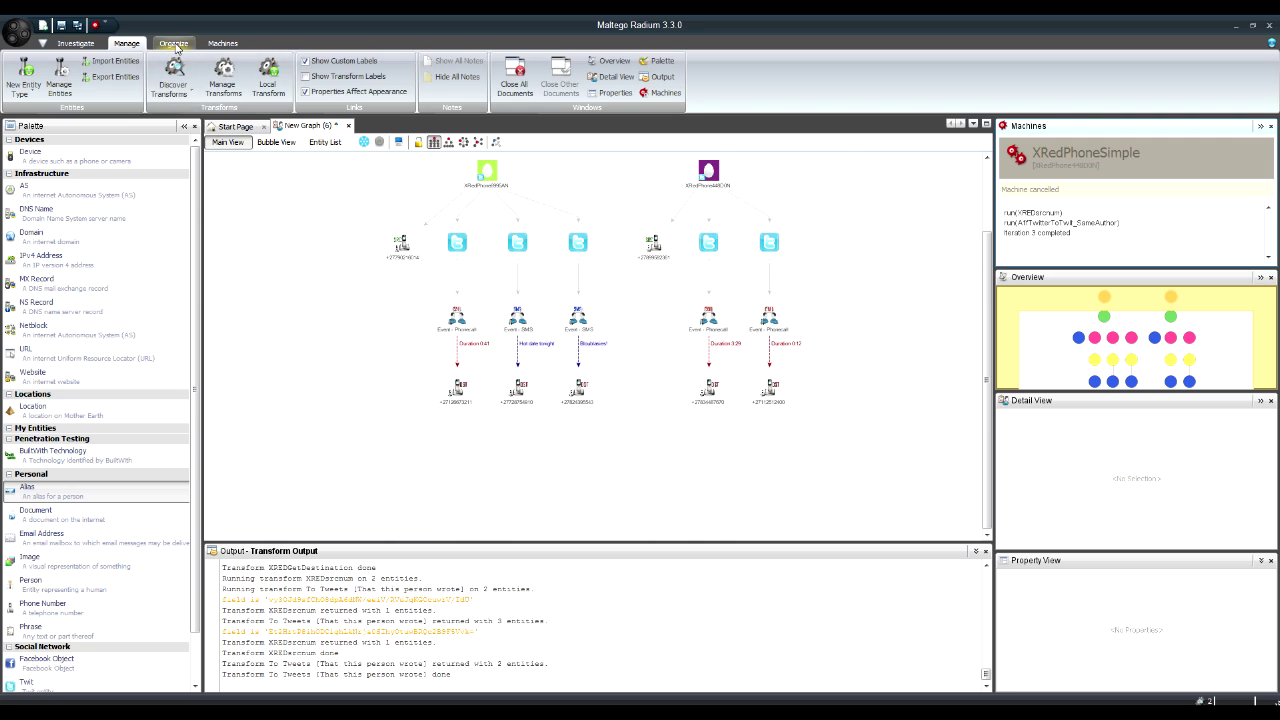
Open the XRedPhoneAdvanced machine's script from the Manage Machines list
{"action": "left_click", "coordinate": [222, 43]}
{"action": "left_click", "coordinate": [143, 75]}
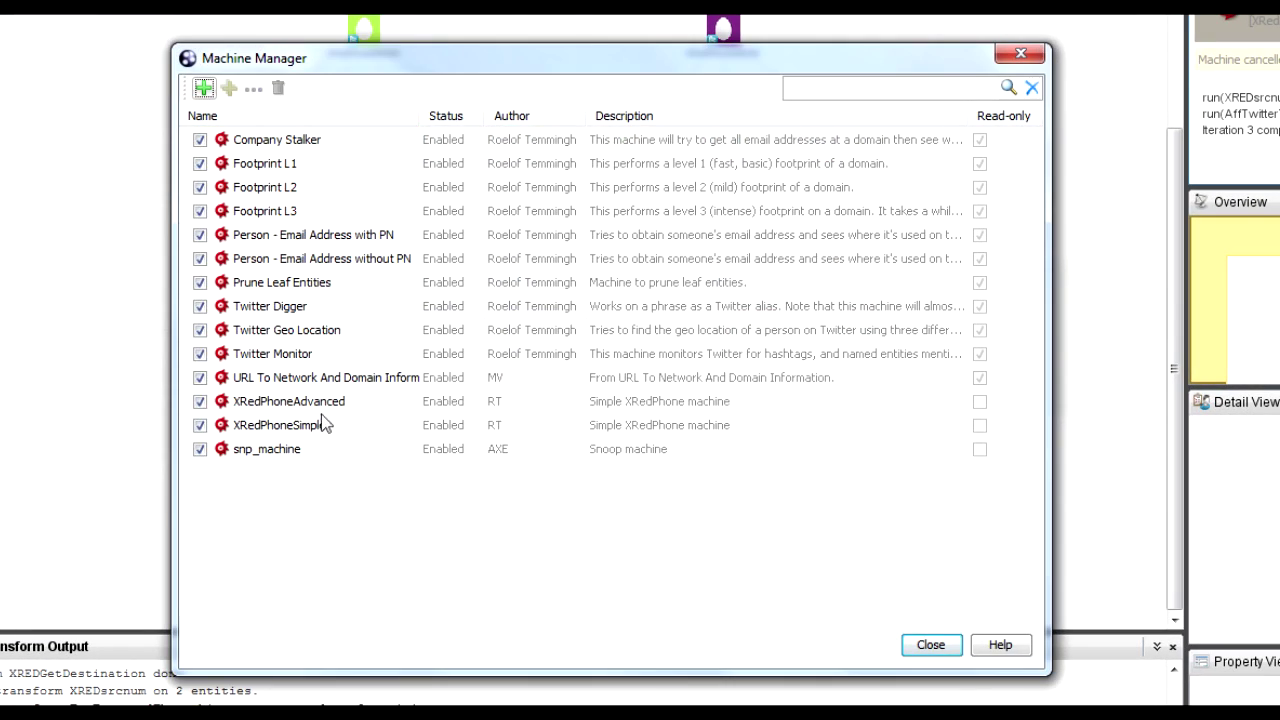
{"action": "double_click", "coordinate": [322, 403]}
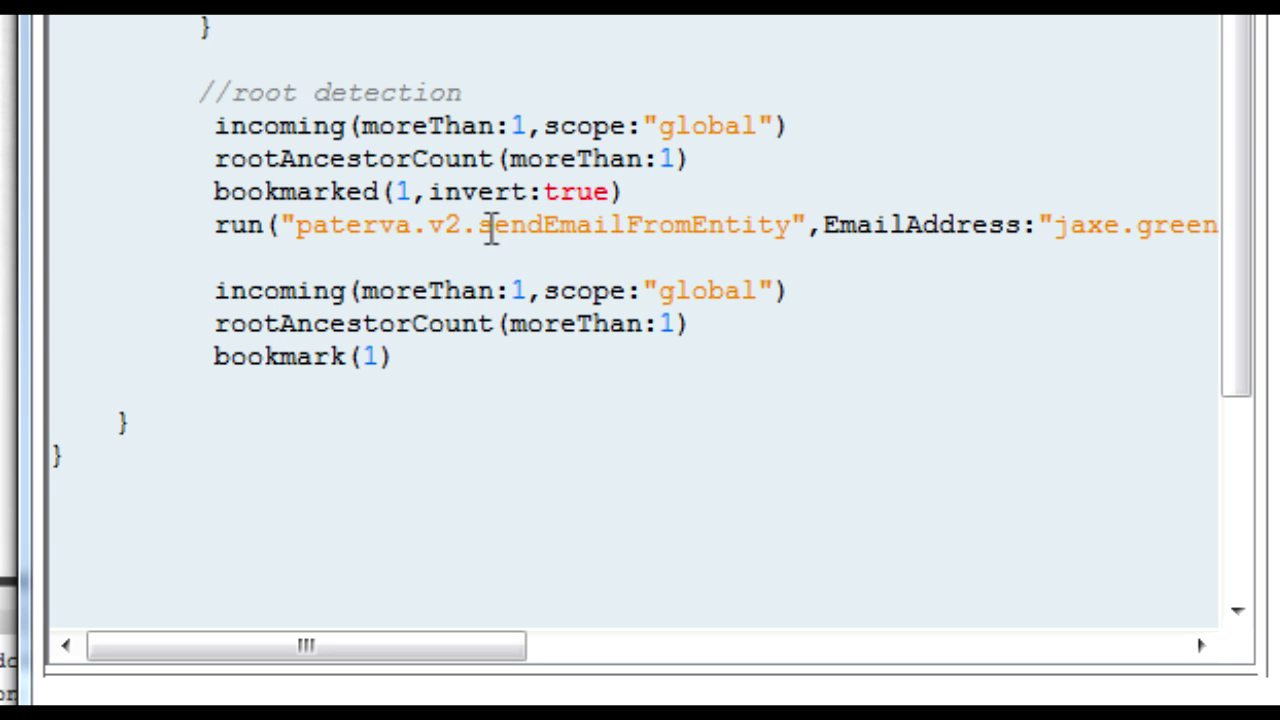
Shift the graph view, then bring up the context menu of the green XRedPhone Twitter alias
{"action": "left_click_drag", "start_coordinate": [418, 645], "coordinate": [600, 662]}
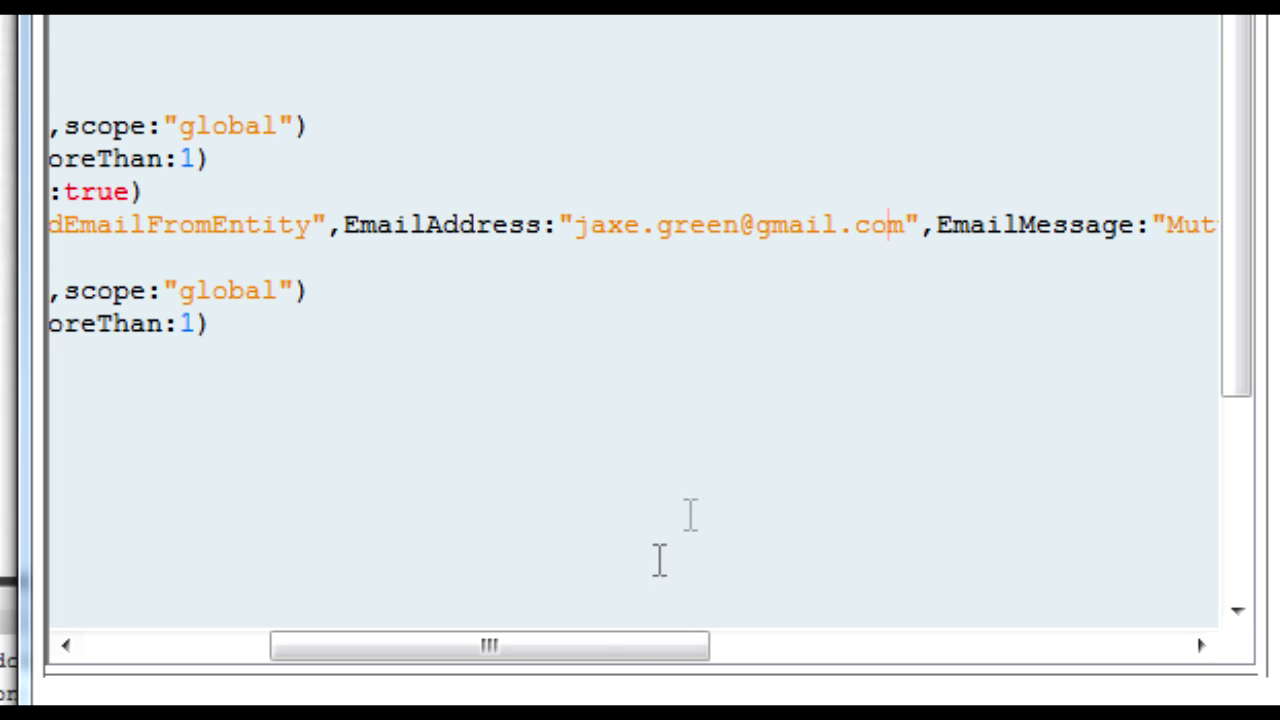
{"action": "left_click_drag", "start_coordinate": [600, 651], "coordinate": [394, 645]}
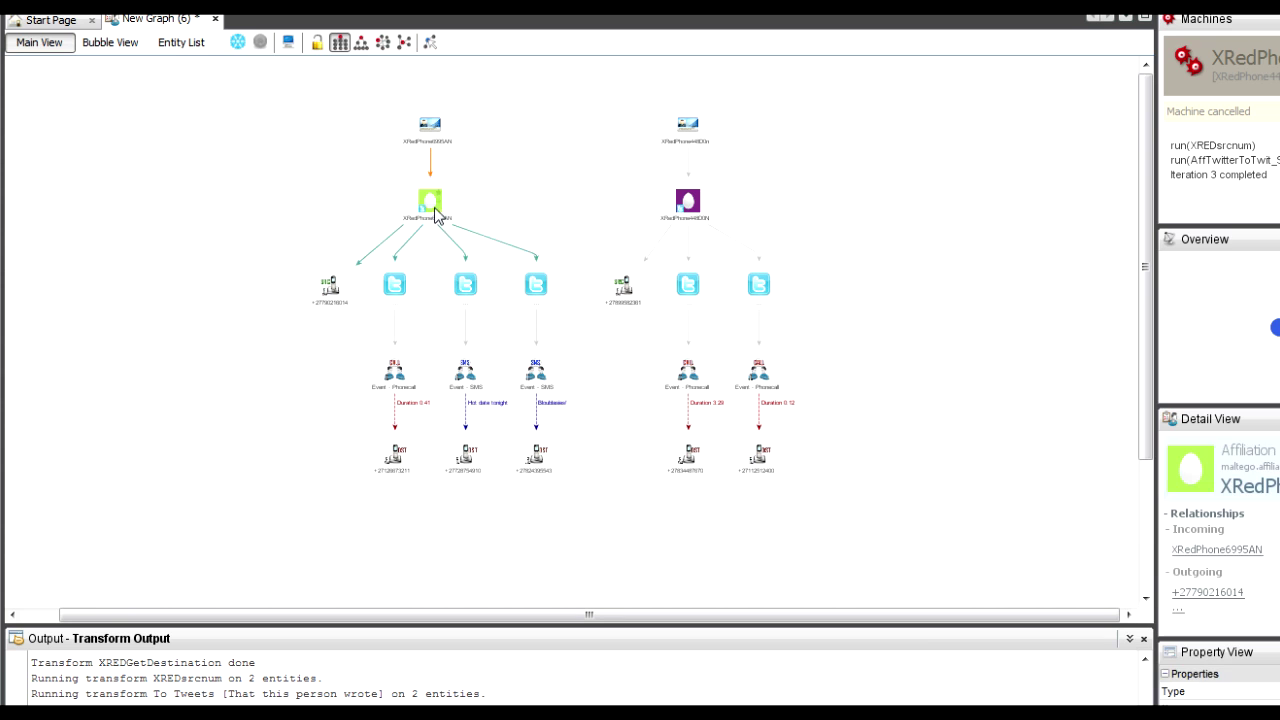
{"action": "right_click", "coordinate": [434, 209]}
Run the XRedPhoneAdvanced machine on the alias and inspect a newly added tweet
{"action": "mouse_move", "coordinate": [500, 243]}
{"action": "left_click", "coordinate": [678, 265]}
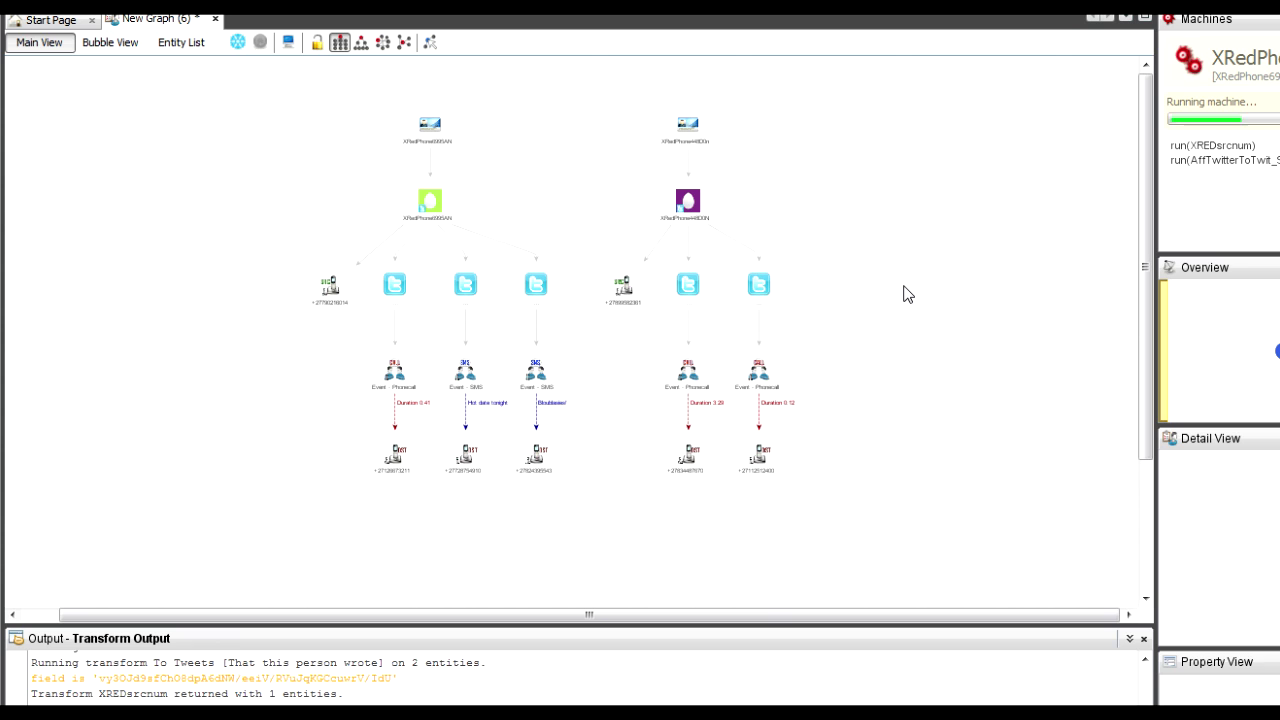
{"action": "left_click", "coordinate": [627, 288]}
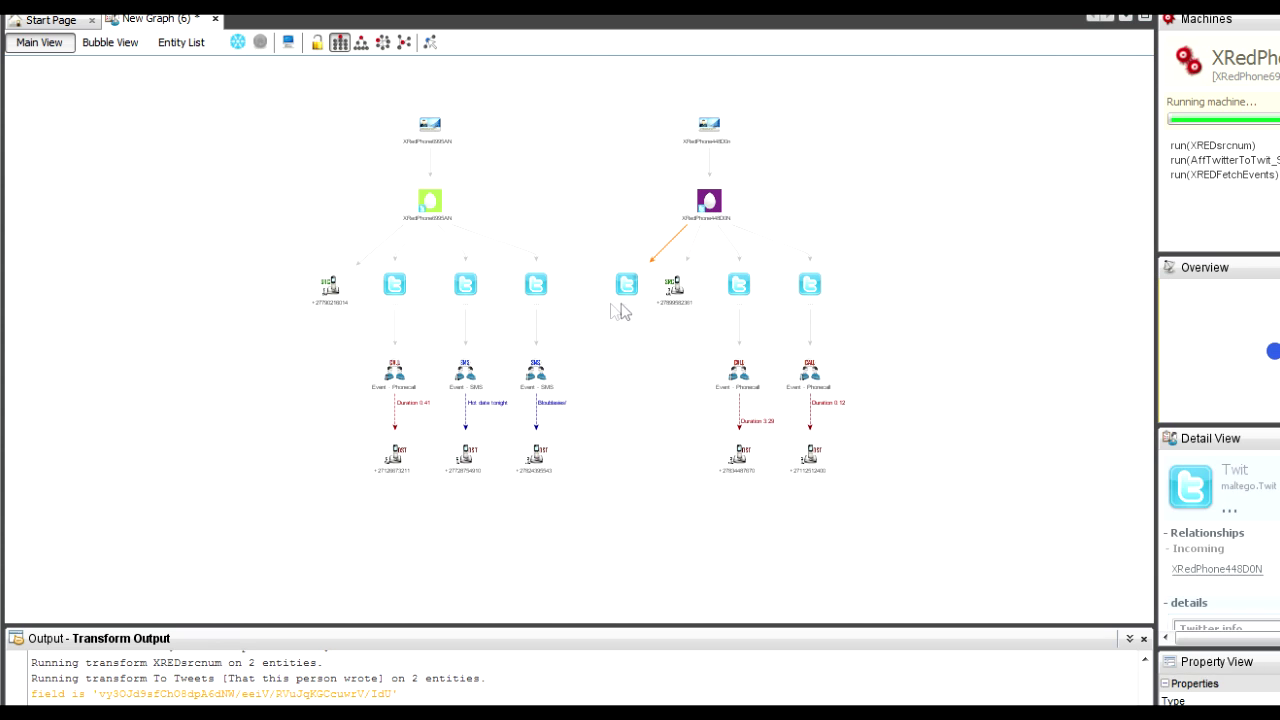
{"action": "left_click", "coordinate": [642, 408]}
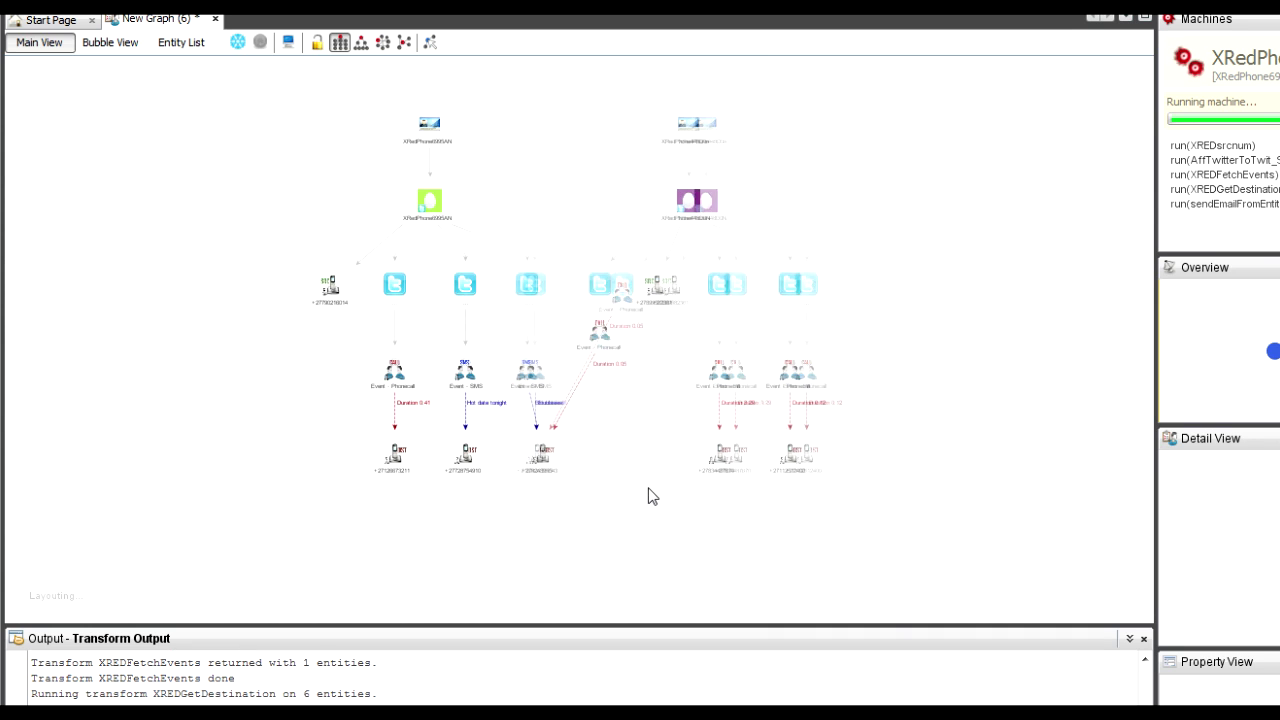
{"action": "scroll", "coordinate": [600, 325], "scroll_direction": "up", "scroll_amount": 3}
{"action": "left_click", "coordinate": [570, 288]}
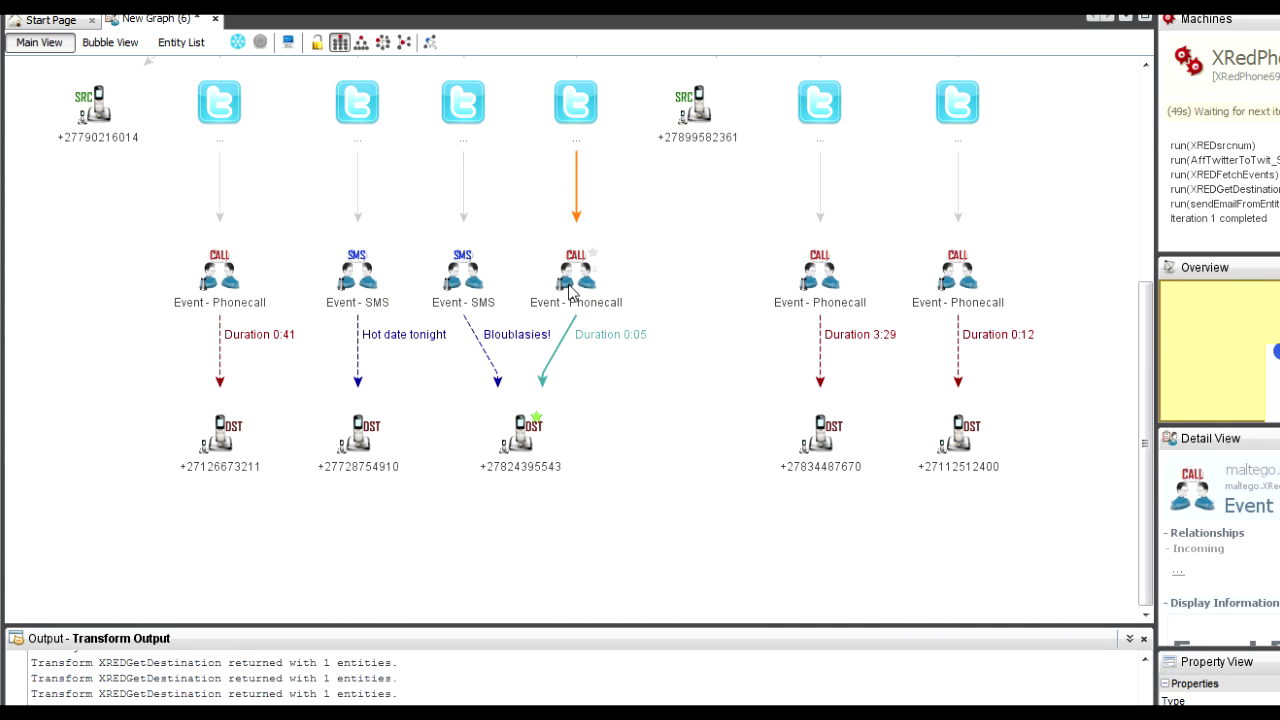
{"action": "left_click", "coordinate": [523, 425]}
{"action": "scroll", "coordinate": [529, 489], "scroll_direction": "up", "scroll_amount": 3}
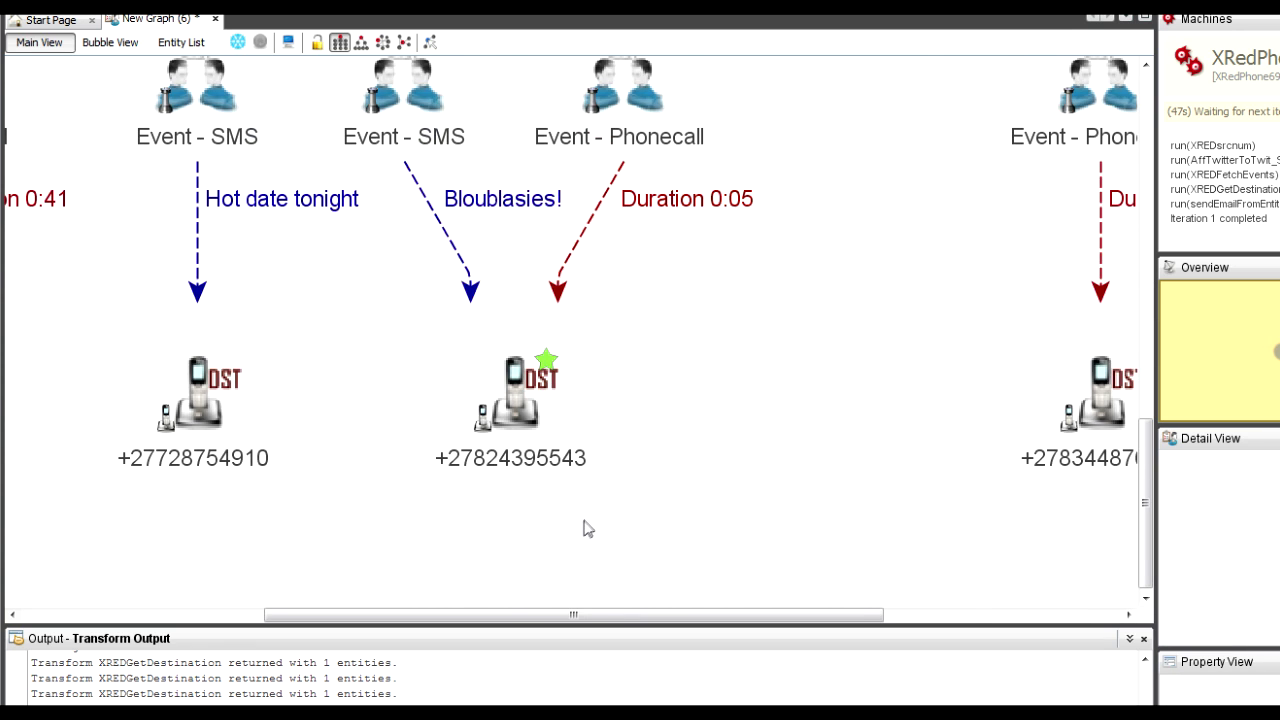
{"action": "left_click", "coordinate": [690, 395]}
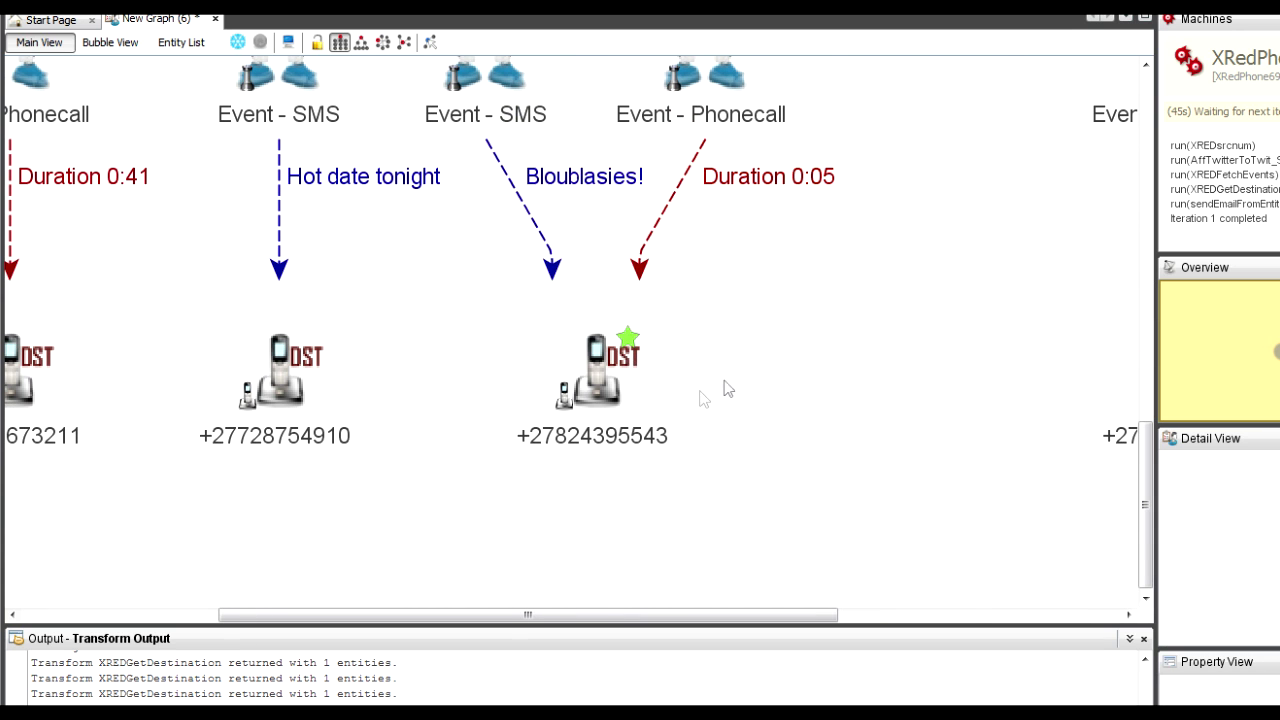
{"action": "scroll", "coordinate": [727, 389], "scroll_direction": "down", "scroll_amount": 3}
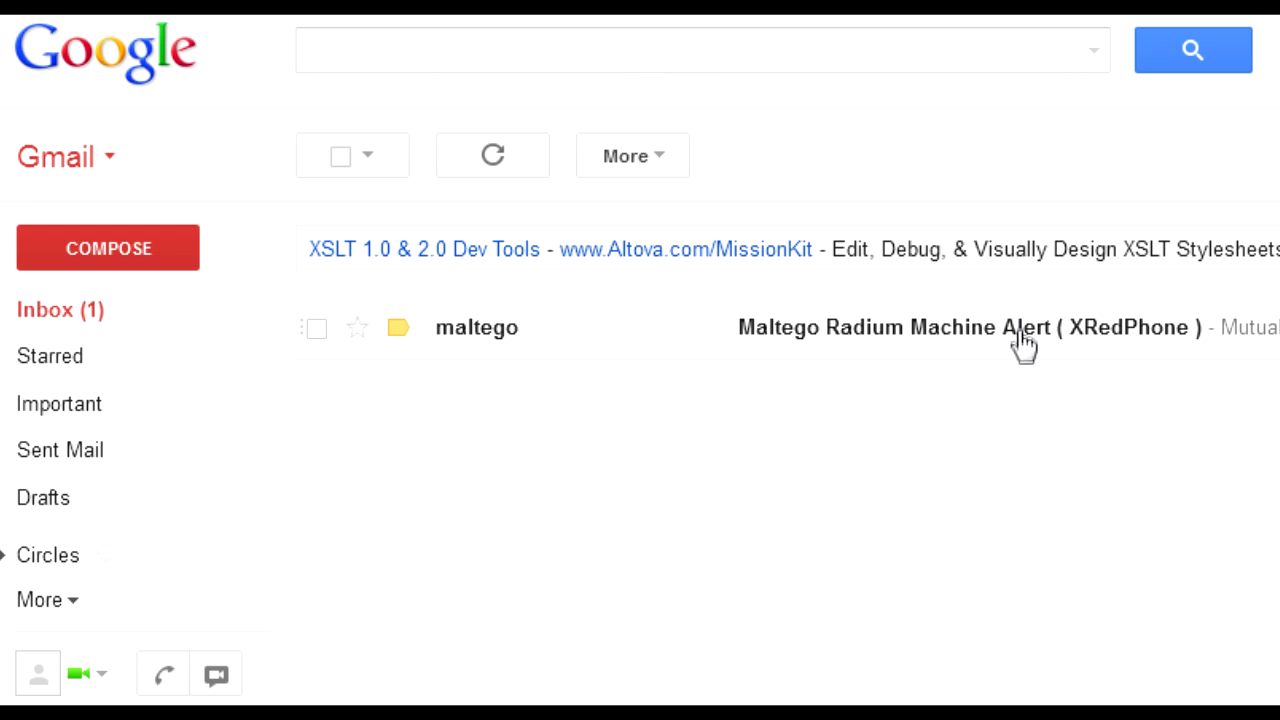
{"action": "left_click", "coordinate": [960, 352]}
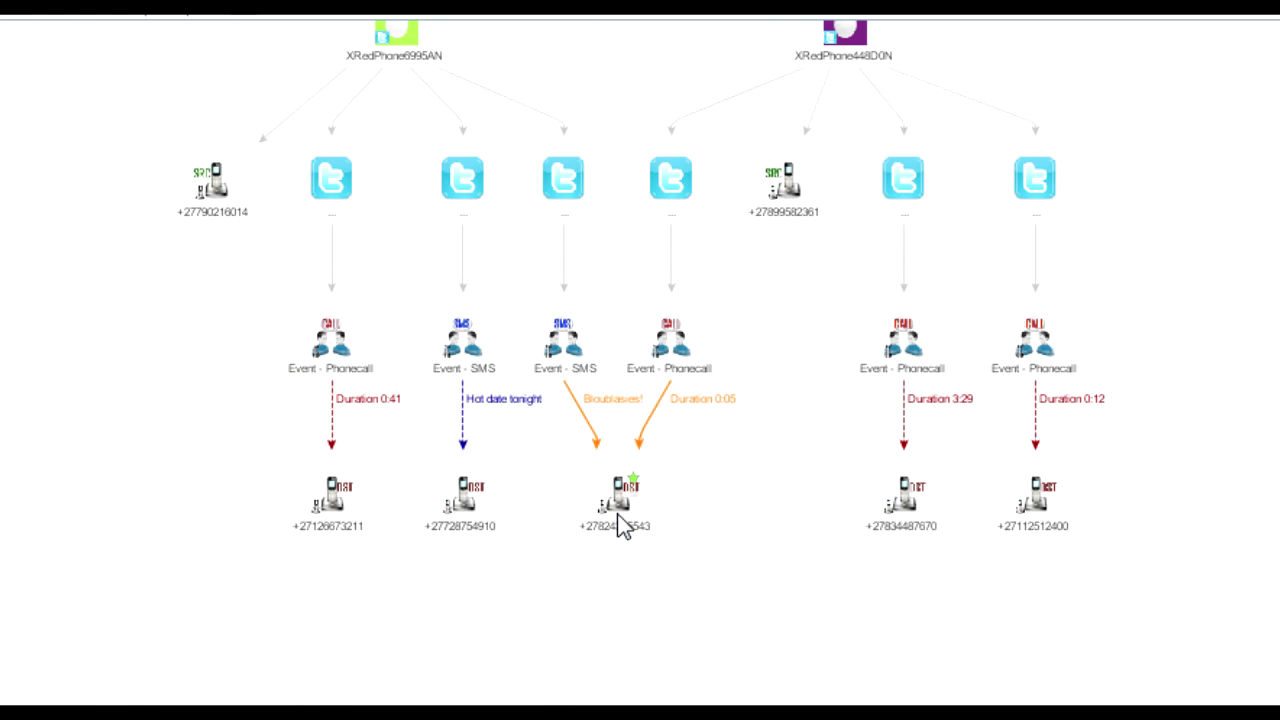
{"action": "left_click", "coordinate": [620, 520]}
{"action": "scroll", "coordinate": [752, 515], "scroll_direction": "down", "scroll_amount": 3}
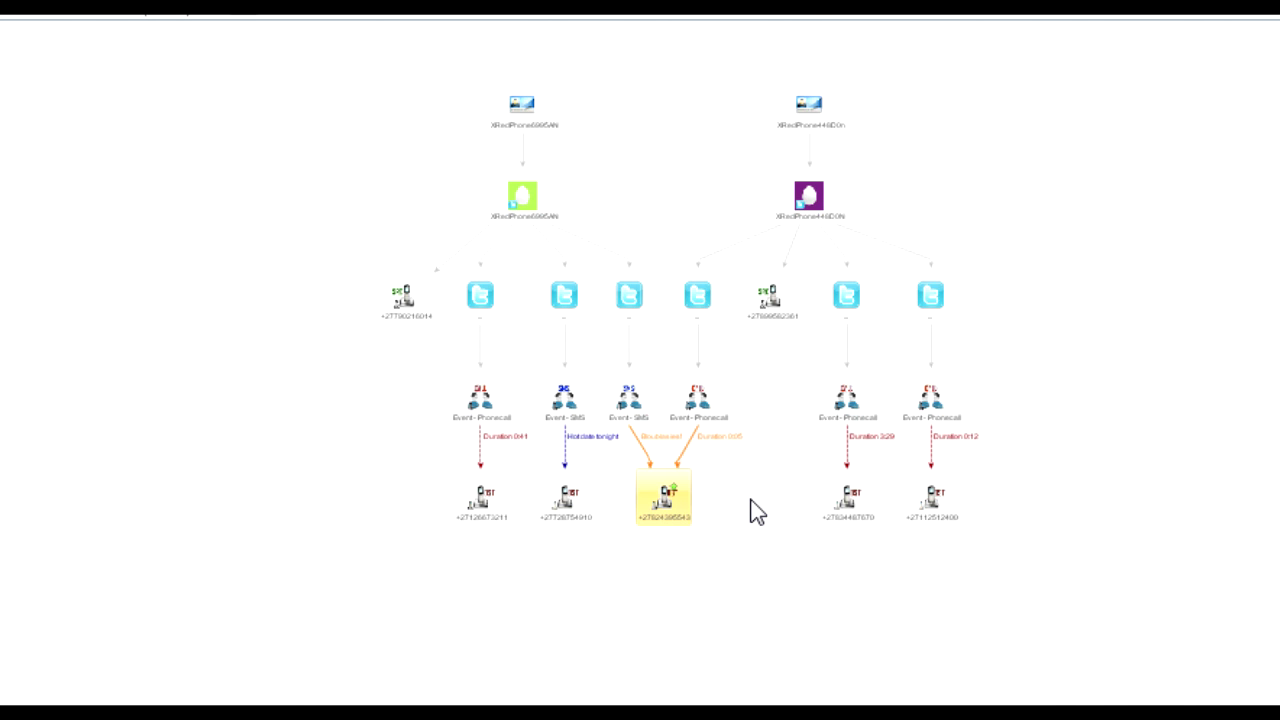
{"action": "key", "text": "ctrl+shift+p"}
{"action": "key", "text": "ctrl+shift+p"}
{"action": "key", "text": "ctrl+shift+p"}
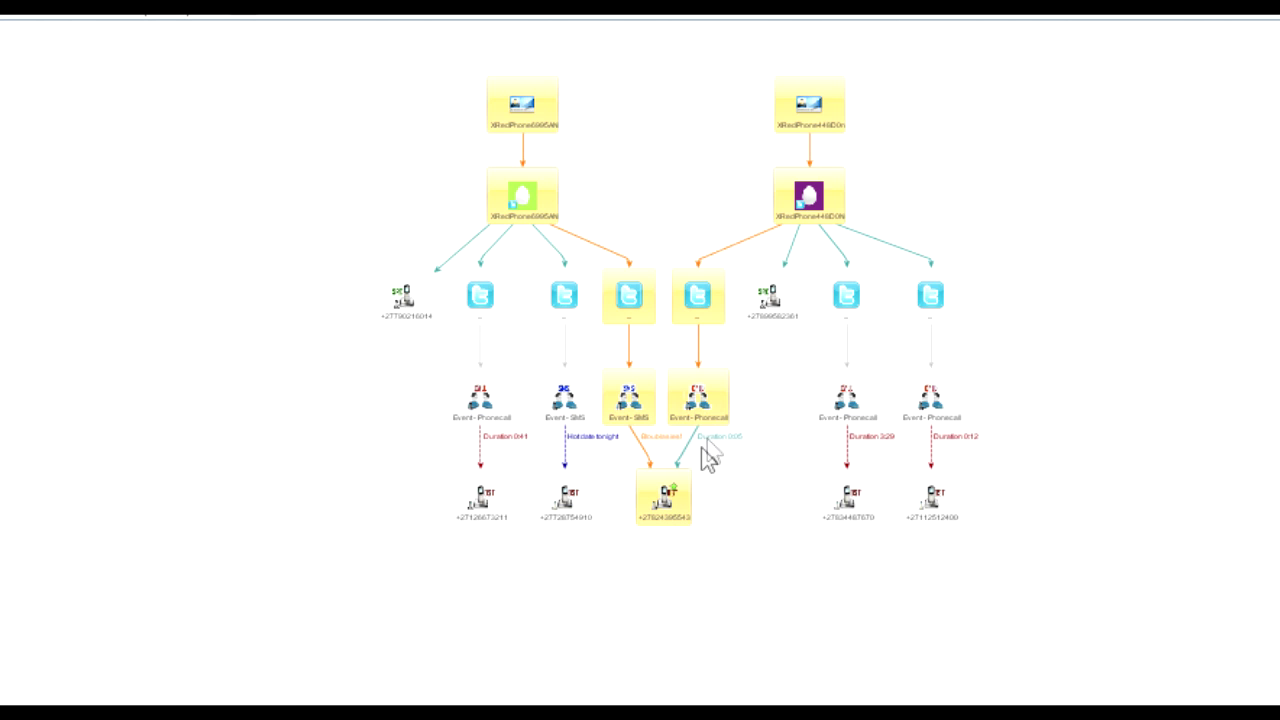
{"action": "scroll", "coordinate": [700, 462], "scroll_direction": "up", "scroll_amount": 3}
{"action": "scroll", "coordinate": [806, 495], "scroll_direction": "down", "scroll_amount": 3}
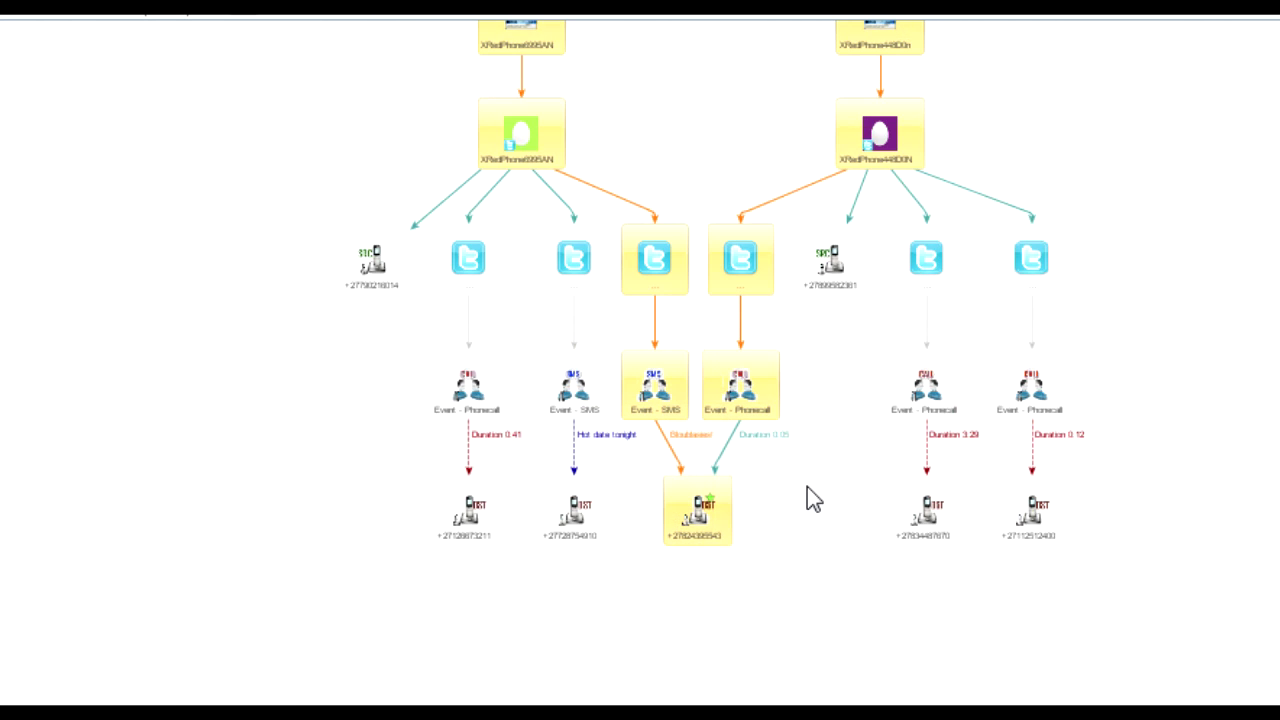
{"action": "left_click_drag", "start_coordinate": [834, 517], "coordinate": [790, 575]}
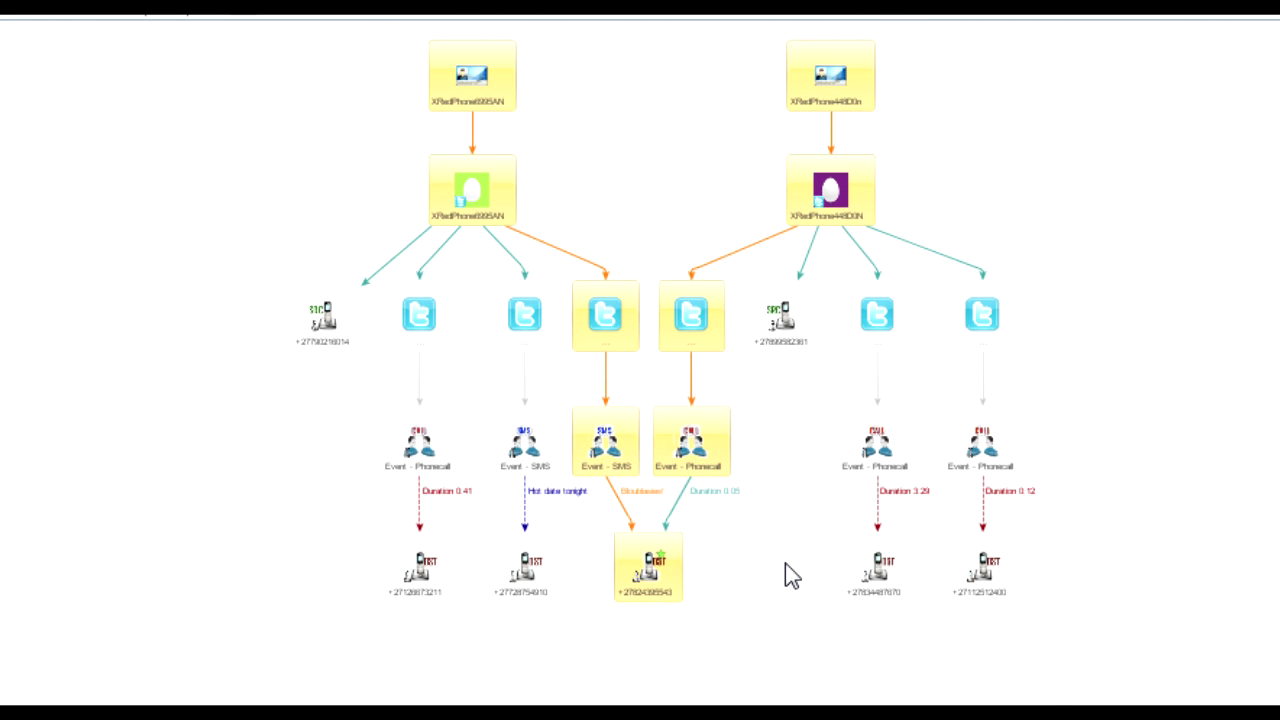
{"action": "left_click", "coordinate": [785, 564]}
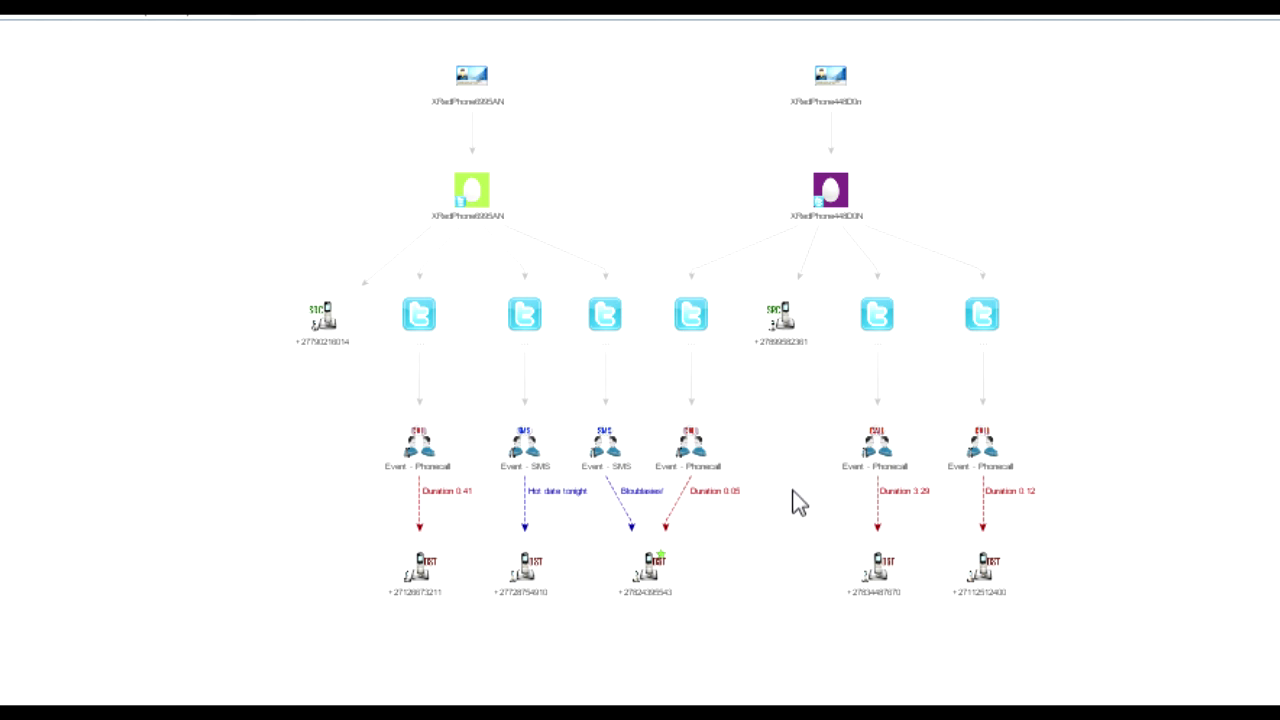
{"action": "scroll", "coordinate": [791, 498], "scroll_direction": "up", "scroll_amount": 2}
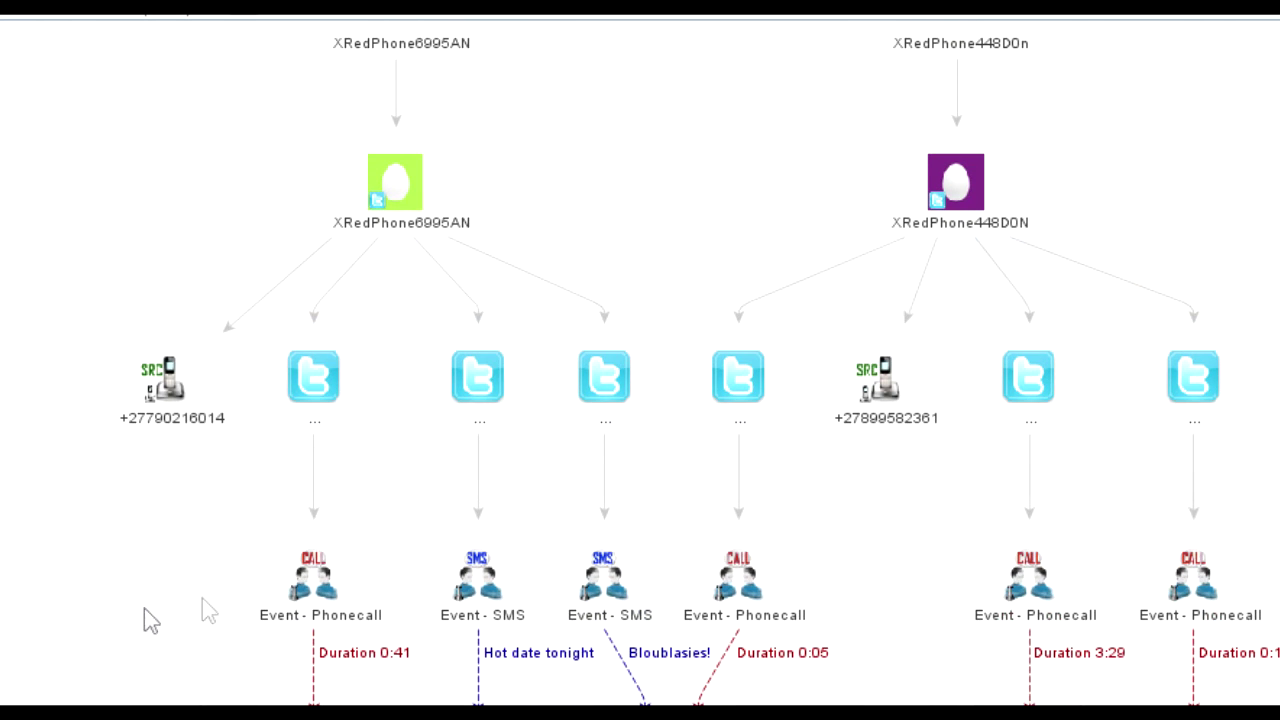
{"action": "scroll", "coordinate": [150, 640], "scroll_direction": "down", "scroll_amount": 3}
{"action": "scroll", "coordinate": [189, 589], "scroll_direction": "up", "scroll_amount": 2}
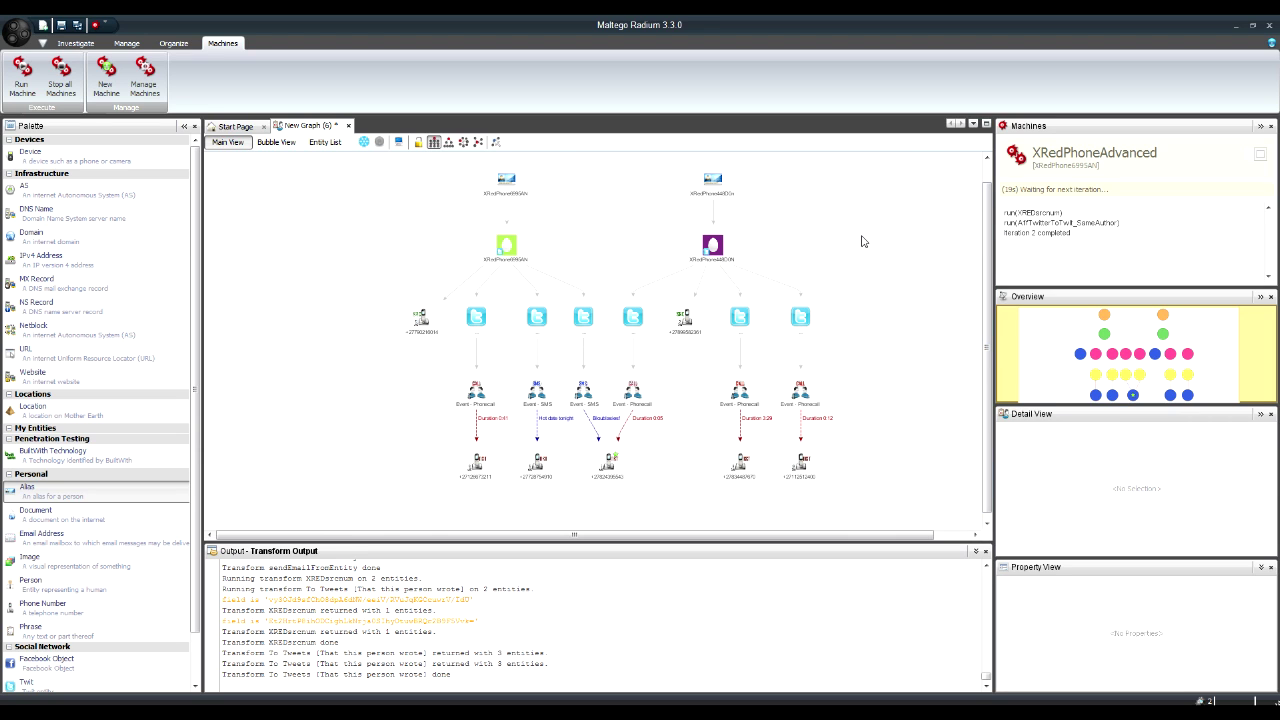
{"action": "left_click", "coordinate": [616, 478]}
{"action": "left_click", "coordinate": [702, 479]}
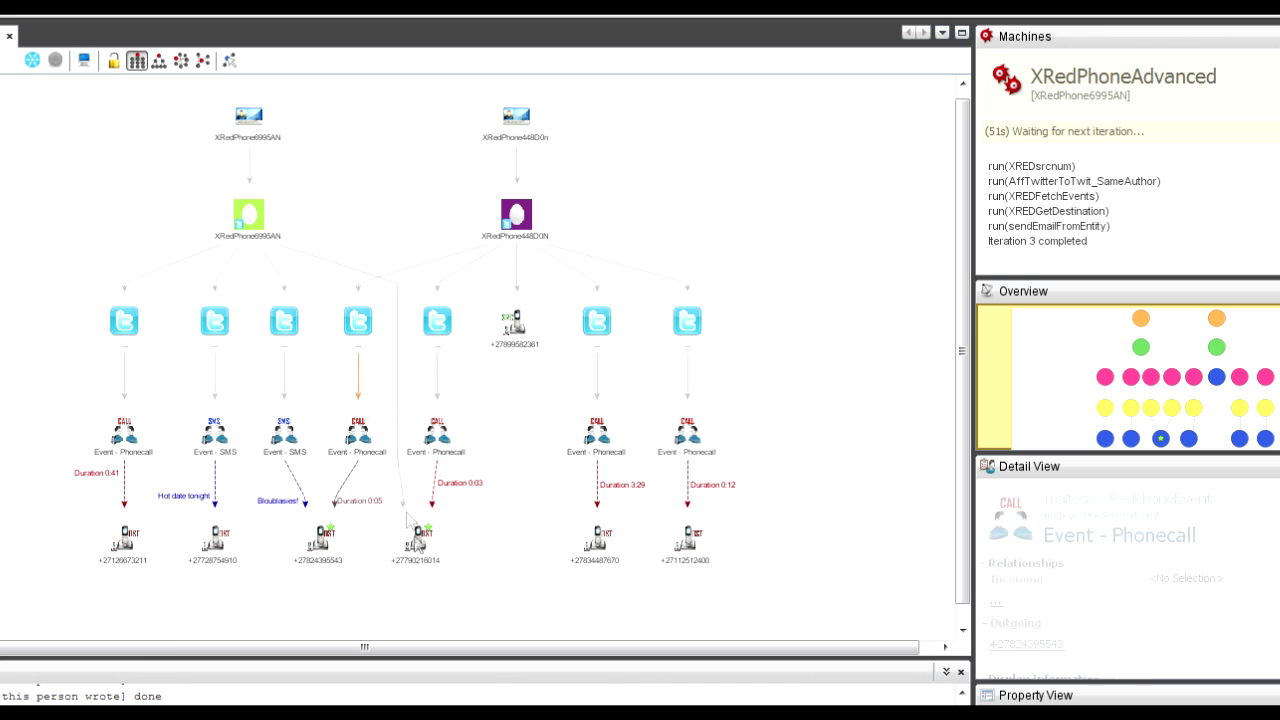
{"action": "left_click", "coordinate": [250, 215]}
{"action": "left_click", "coordinate": [516, 215], "text": "ctrl"}
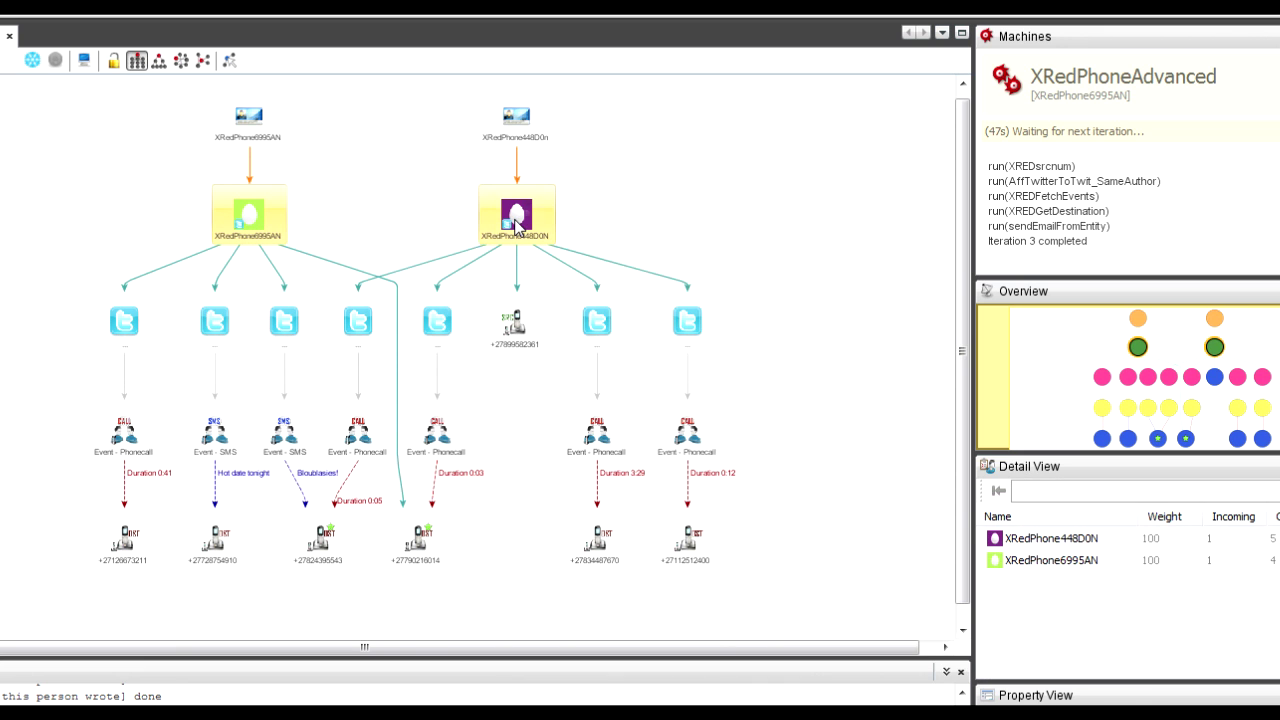
{"action": "scroll", "coordinate": [415, 510], "scroll_direction": "up", "scroll_amount": 3}
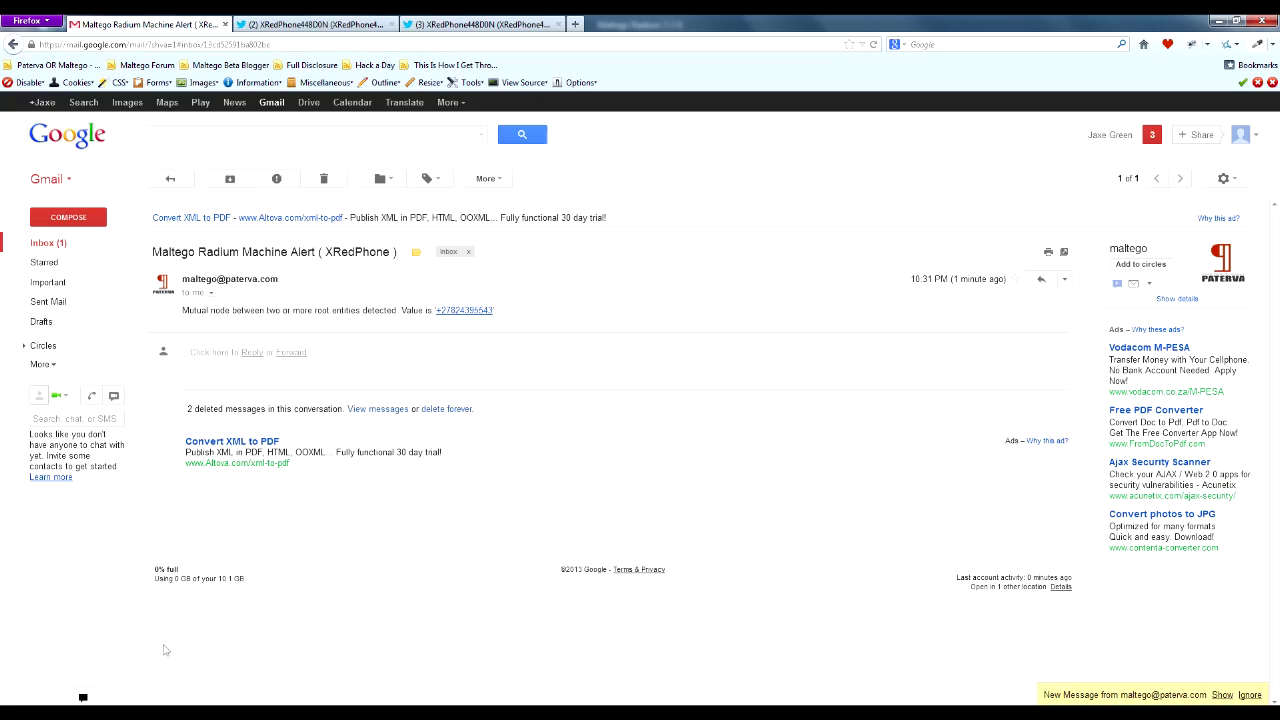
Return to the Gmail inbox and open the maltego (2) alert conversation
{"action": "left_click", "coordinate": [52, 244]}
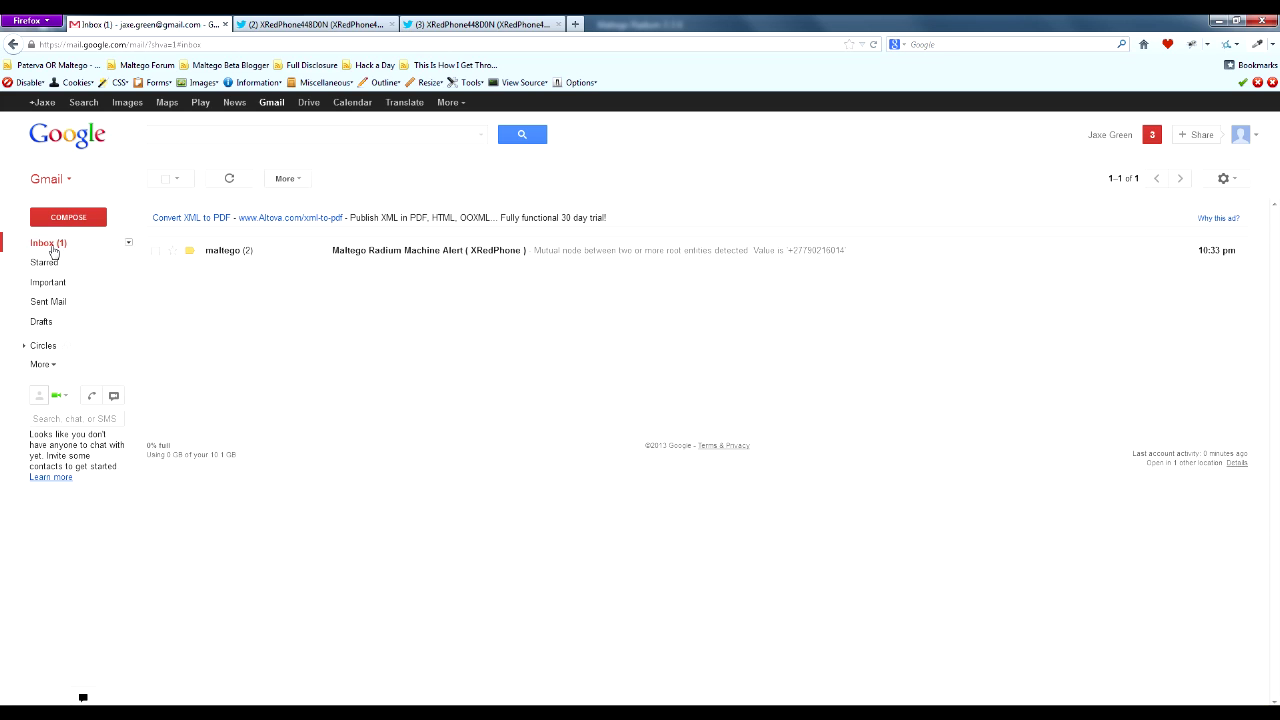
{"action": "left_click", "coordinate": [250, 253]}
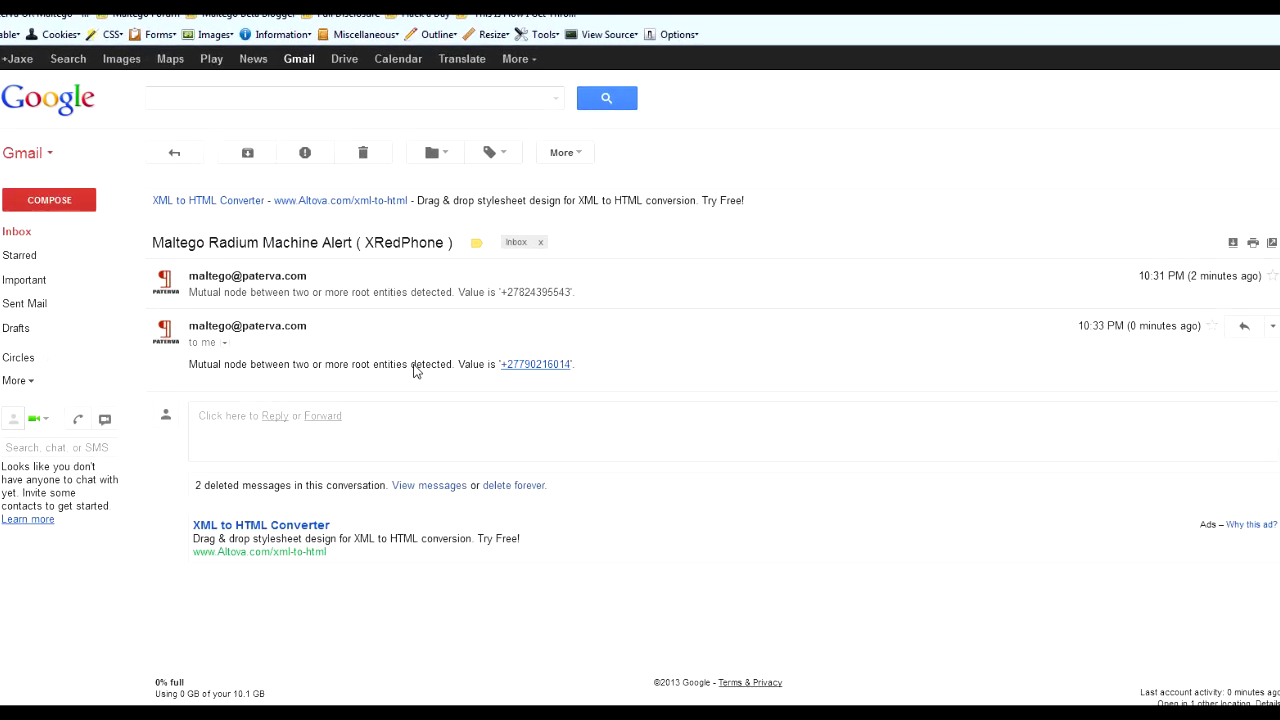